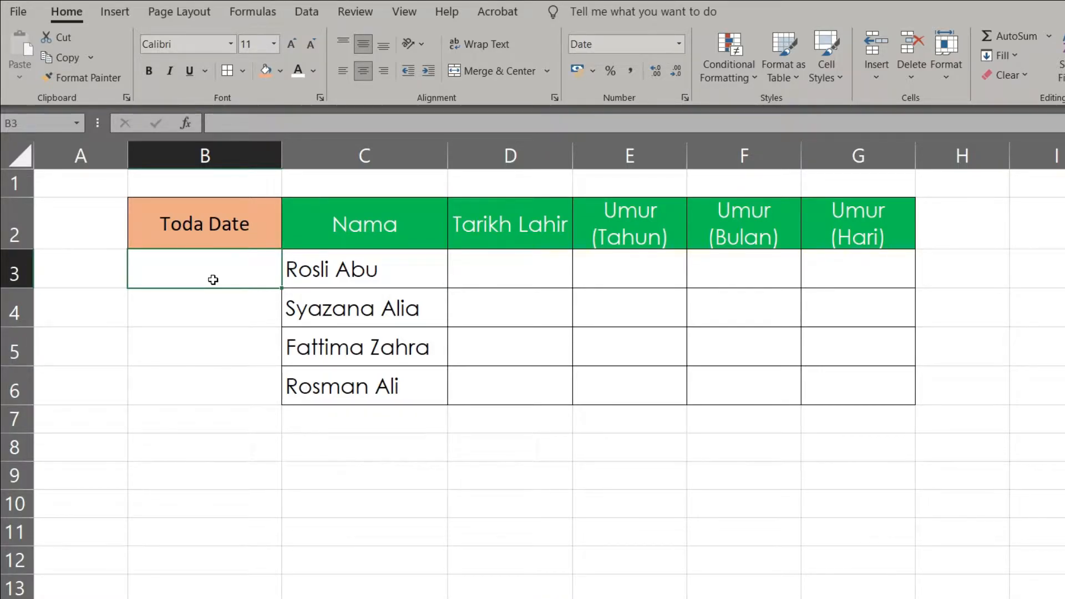
- Enter the formula =today() in cell B3 under the Toda Date heading
{"action": "type", "text": "=to"}
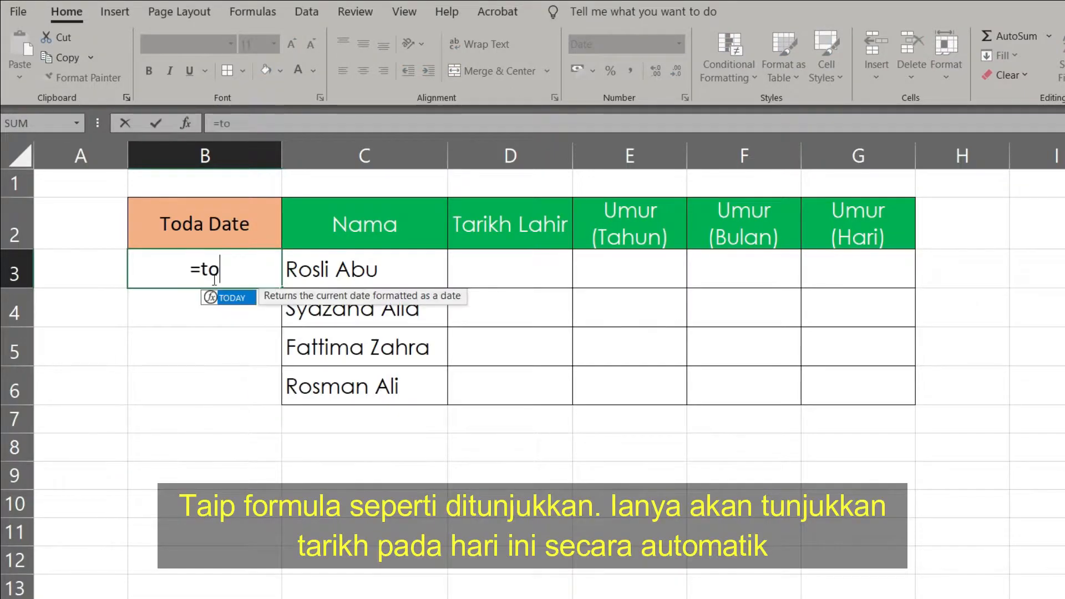
{"action": "type", "text": "day()"}
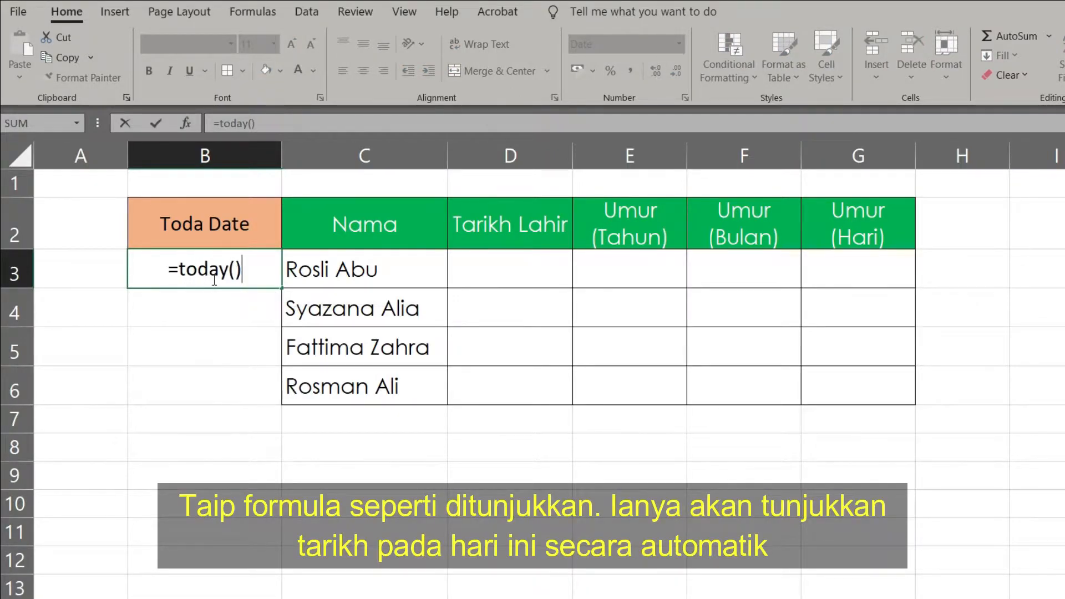
{"action": "key", "text": "Return"}
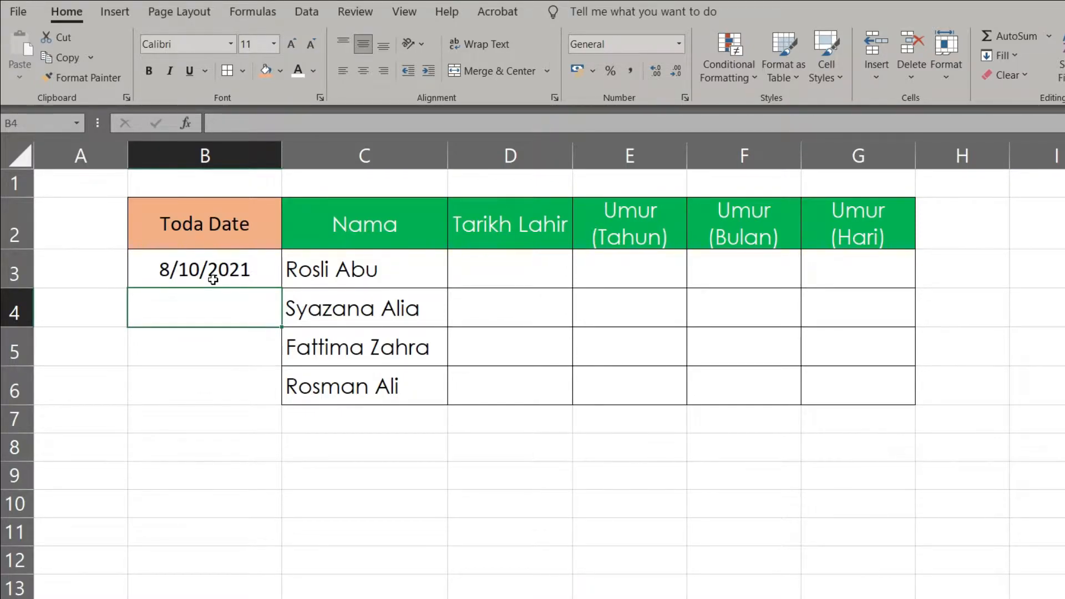
{"action": "left_click", "coordinate": [1062, 437]}
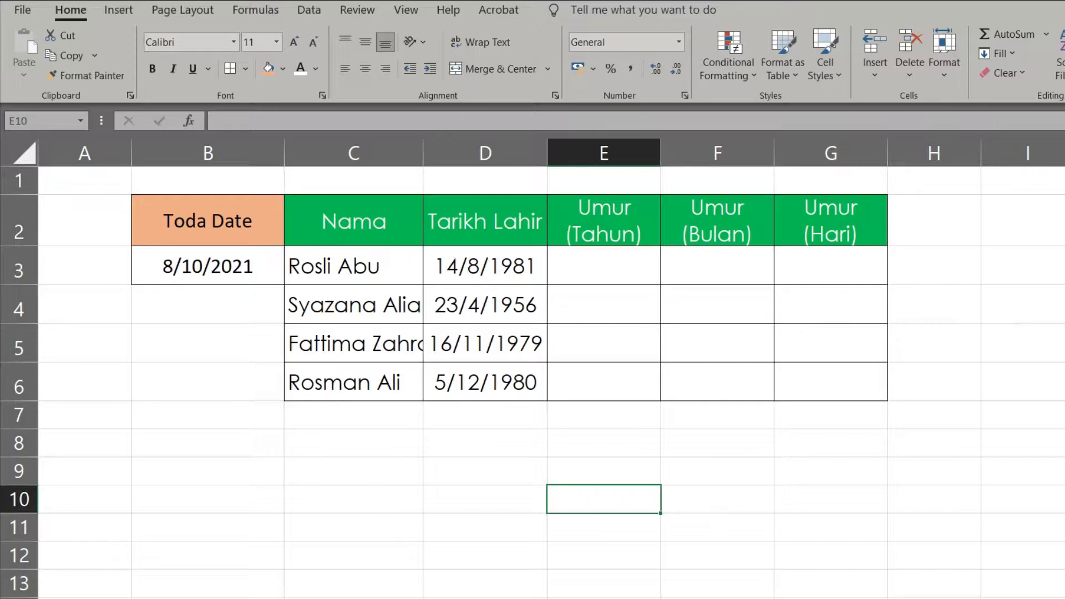
- Calculate the first person's age in years in E3 with =datedif(D3,$B$3,"Y"), keeping the B3 reference absolute
{"action": "left_click", "coordinate": [583, 261]}
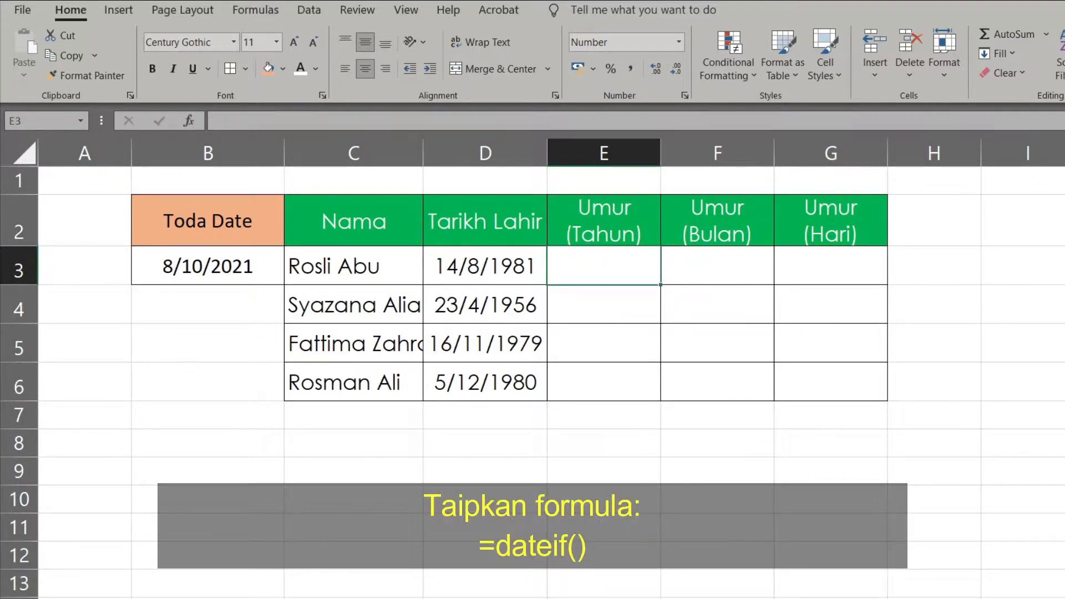
{"action": "type", "text": "=date"}
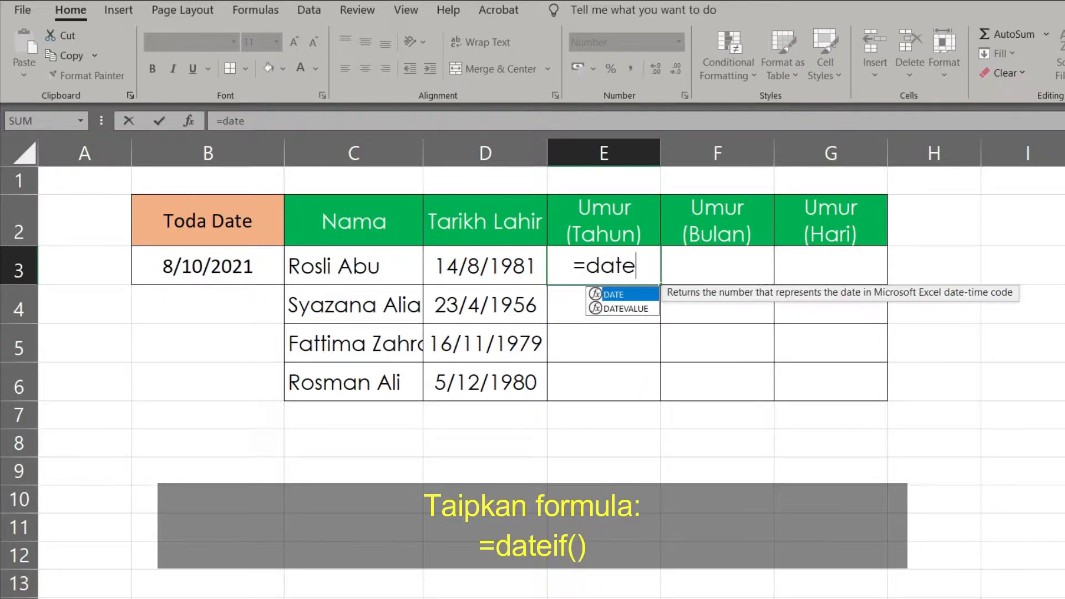
{"action": "type", "text": "dif"}
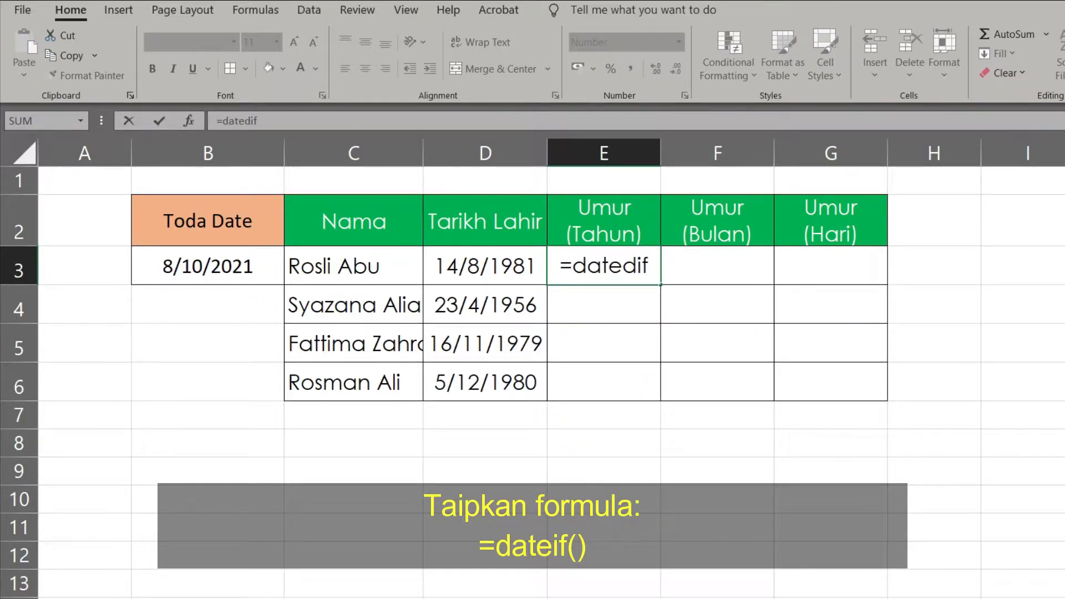
{"action": "type", "text": "("}
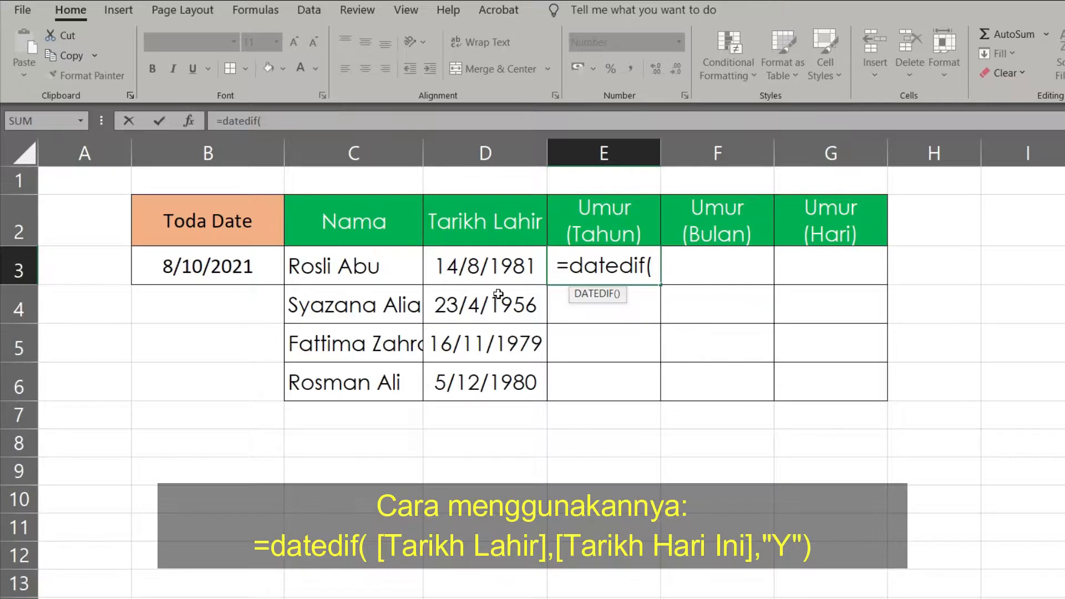
{"action": "left_click", "coordinate": [483, 269]}
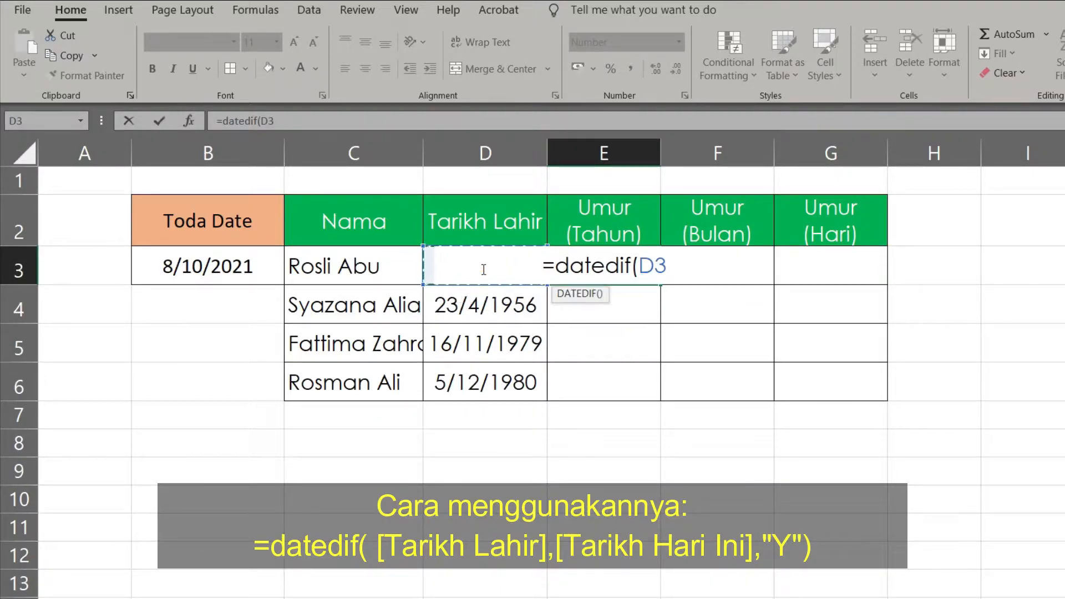
{"action": "type", "text": ","}
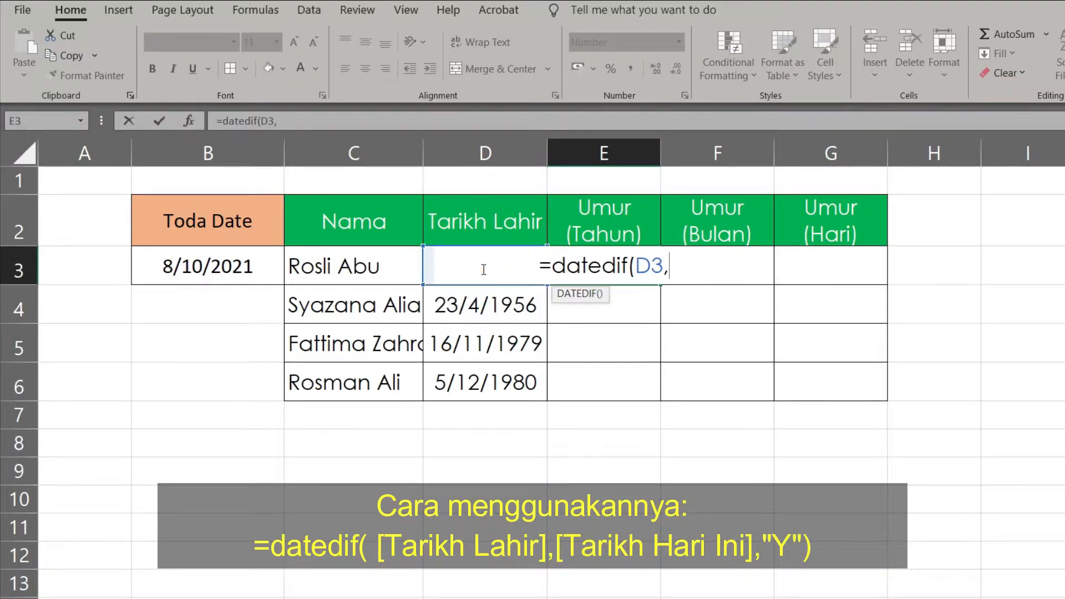
{"action": "left_click", "coordinate": [226, 262]}
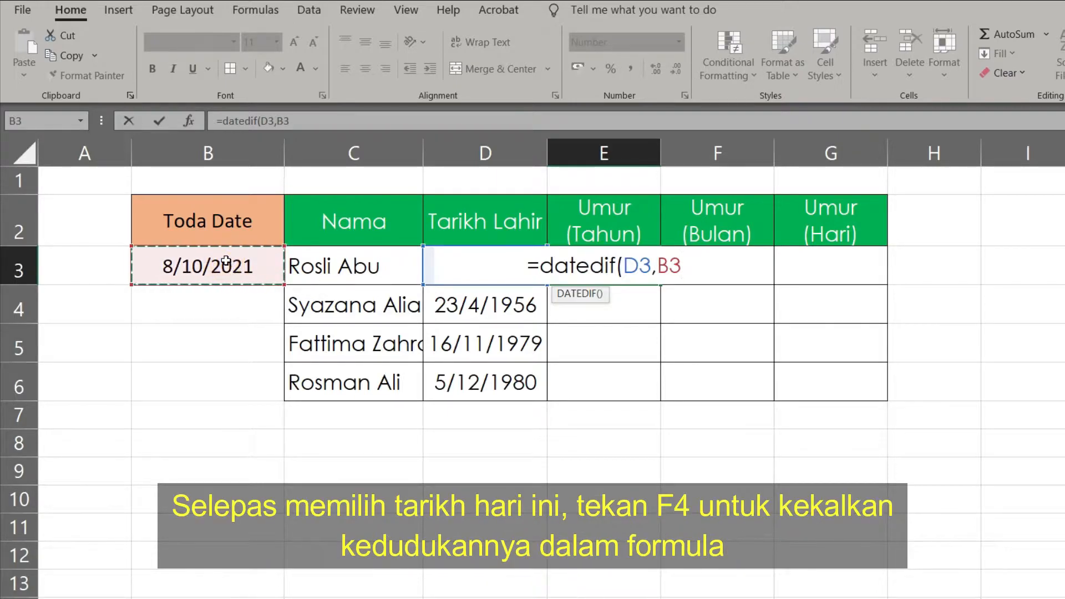
{"action": "key", "text": "F4"}
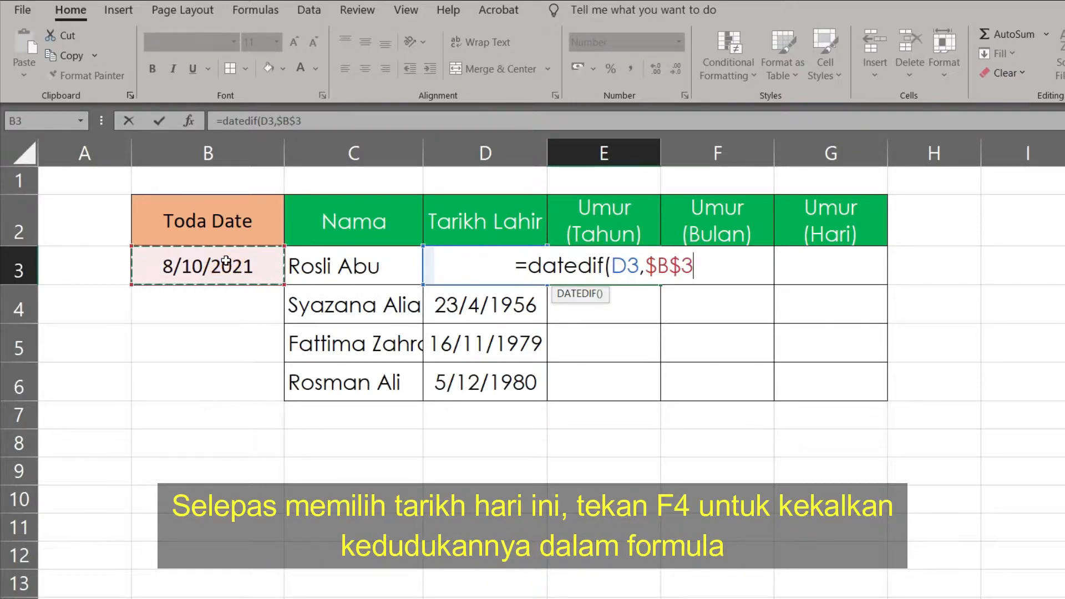
{"action": "type", "text": ","}
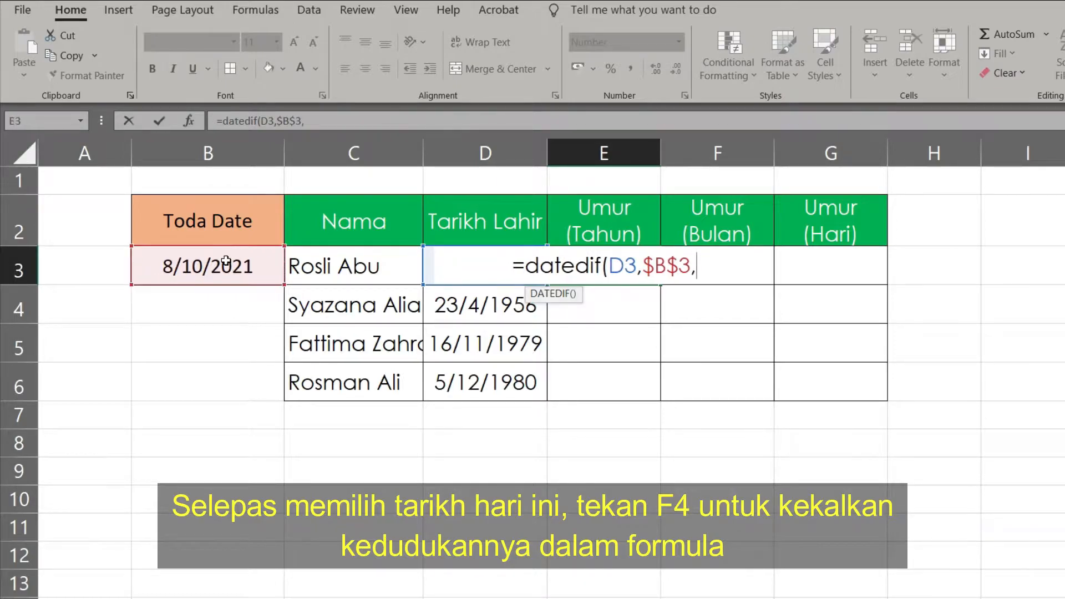
{"action": "type", "text": "\""}
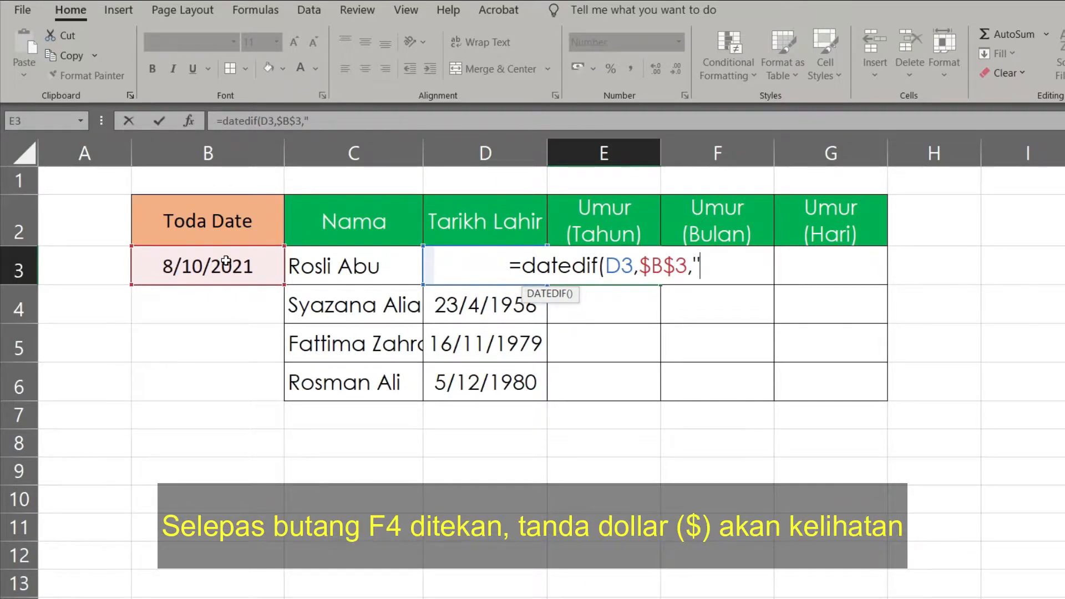
{"action": "type", "text": "Y\")"}
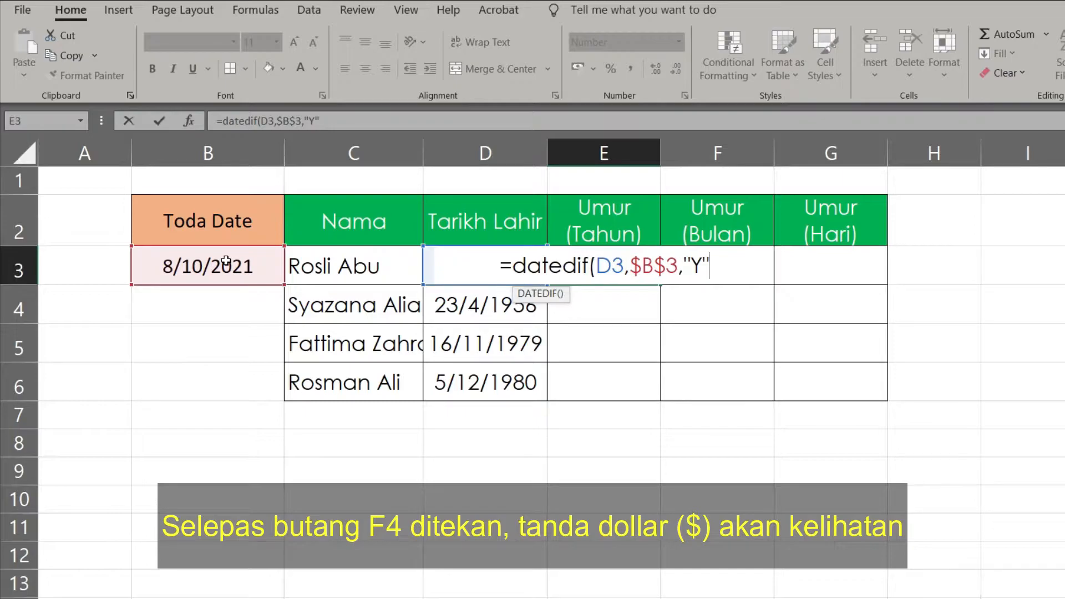
{"action": "key", "text": "Return"}
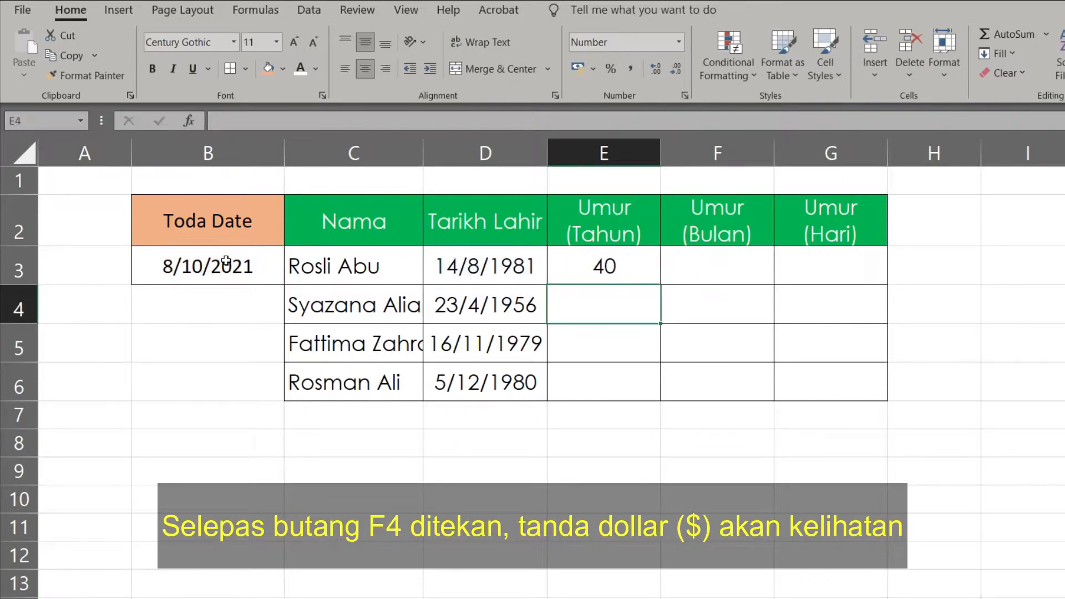
- Calculate the first person's age in months in F3 with =datedif(D3,$B$3,"M")
{"action": "left_click", "coordinate": [700, 267]}
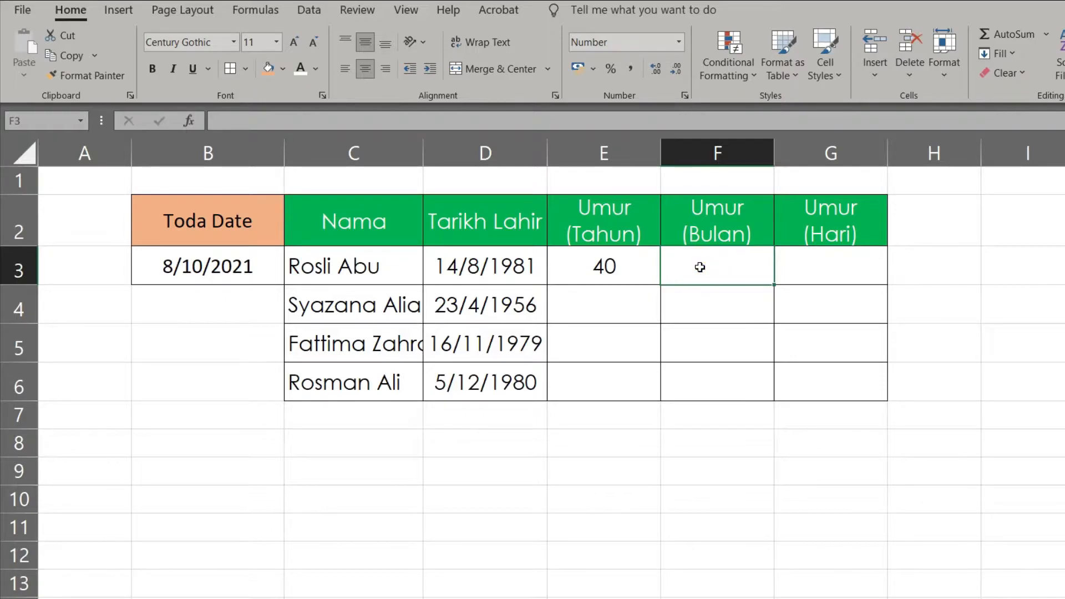
{"action": "type", "text": "=dated"}
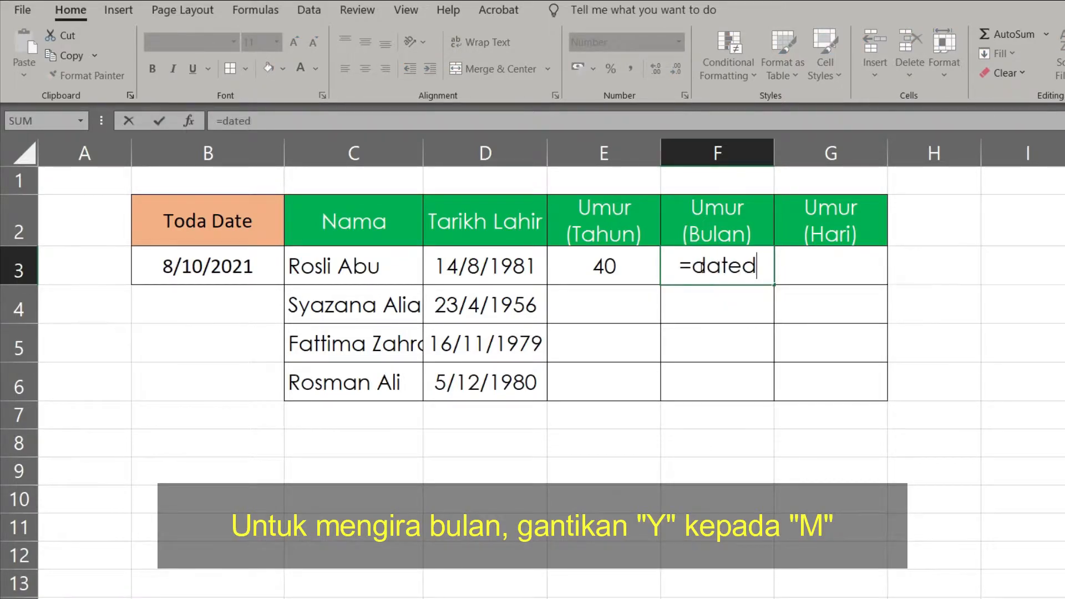
{"action": "type", "text": "if("}
{"action": "left_click", "coordinate": [495, 277]}
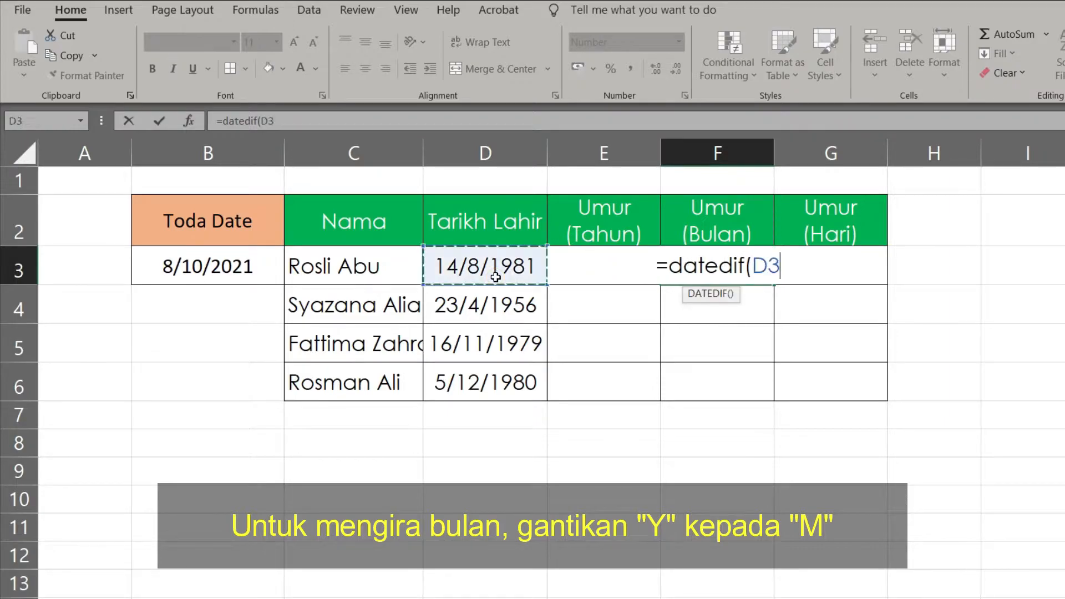
{"action": "type", "text": ","}
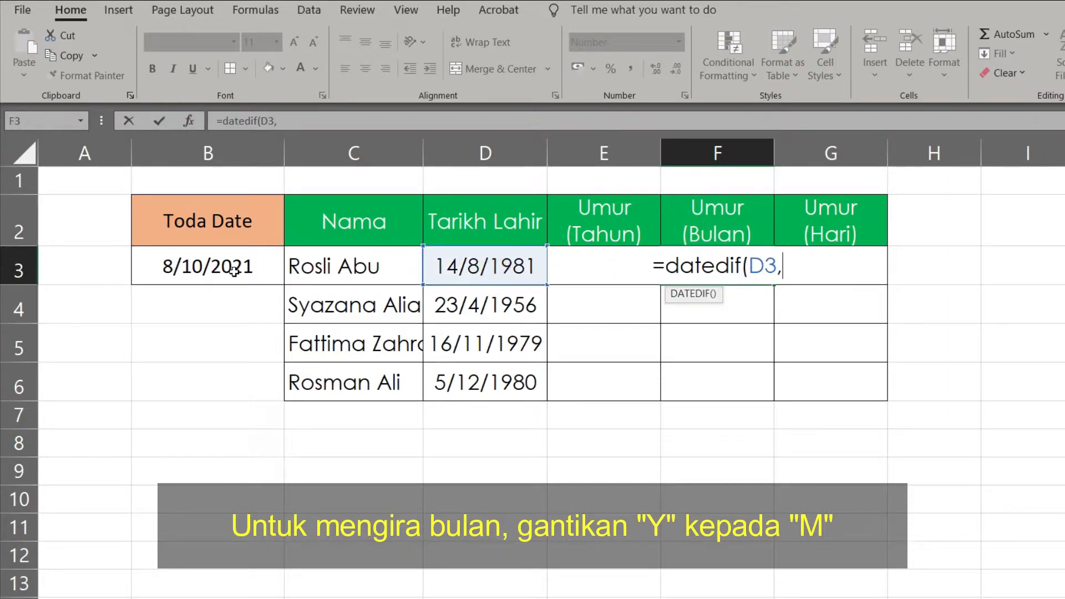
{"action": "left_click", "coordinate": [234, 270]}
{"action": "key", "text": "F4"}
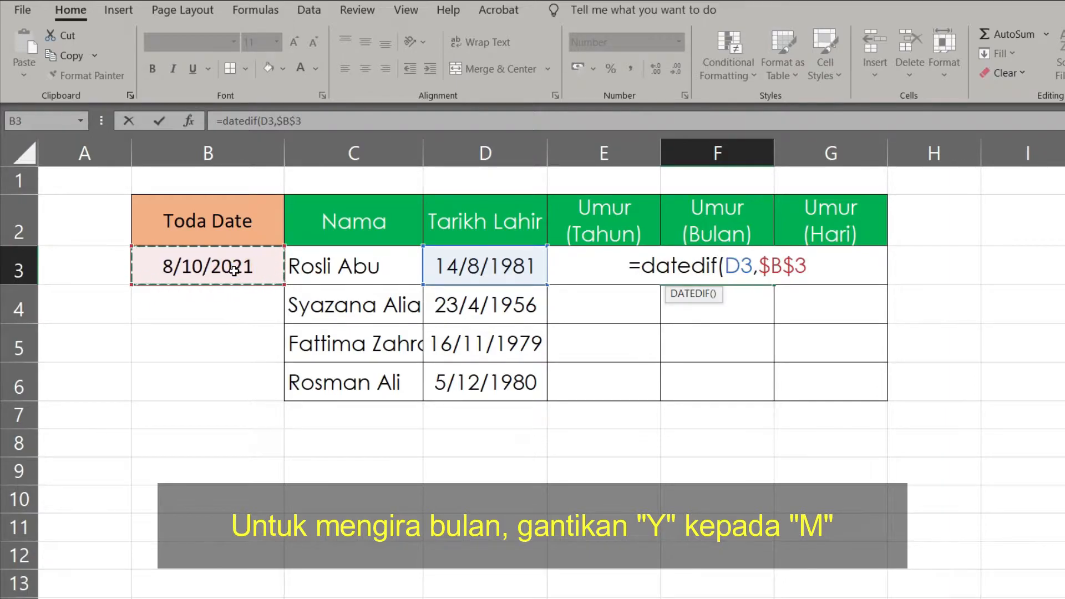
{"action": "type", "text": ",\"M\")"}
{"action": "key", "text": "Return"}
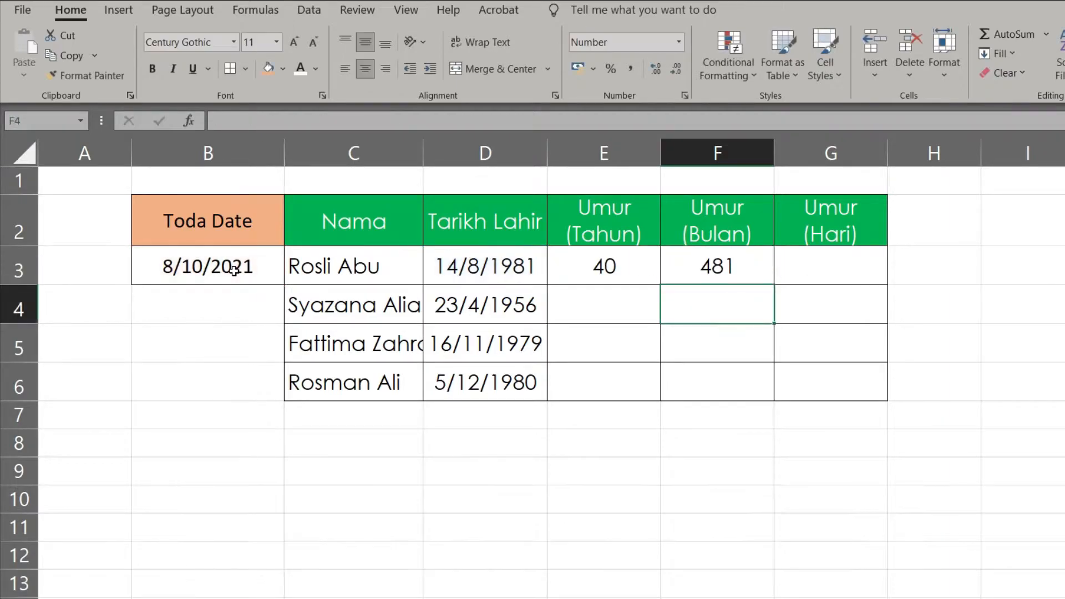
- Calculate the first person's age in days in G3 with =datedif(D3,$B$3,"D")
{"action": "key", "text": "Right"}
{"action": "key", "text": "Up"}
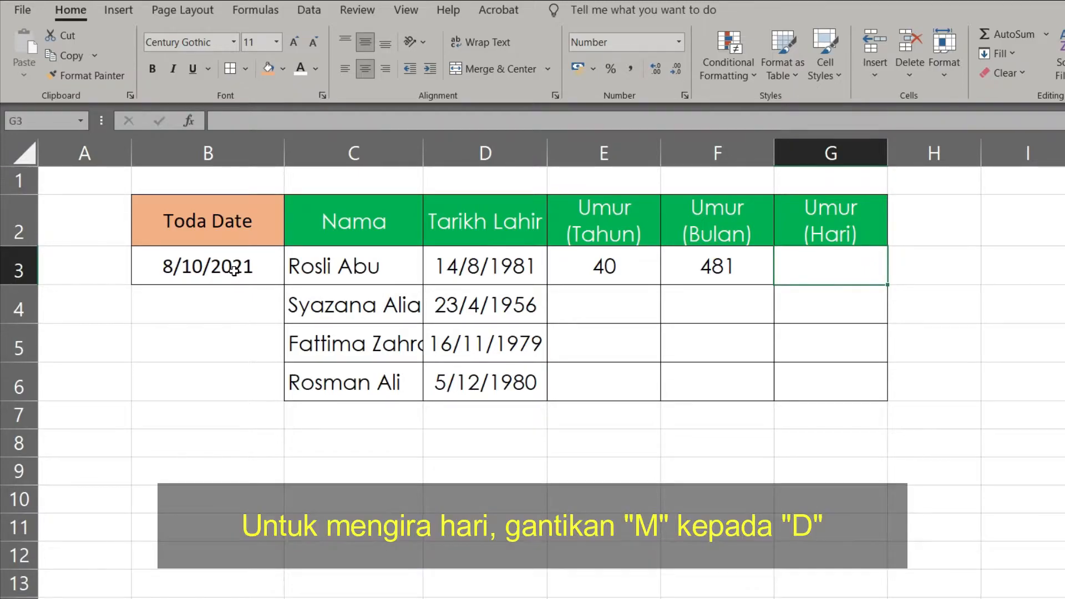
{"action": "type", "text": "=dated"}
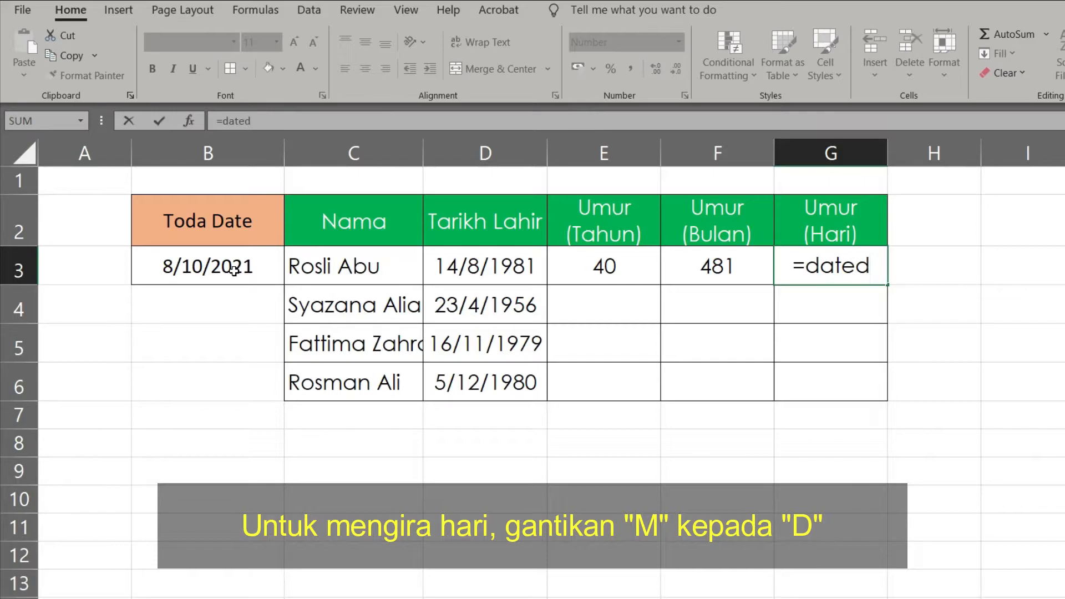
{"action": "type", "text": "if("}
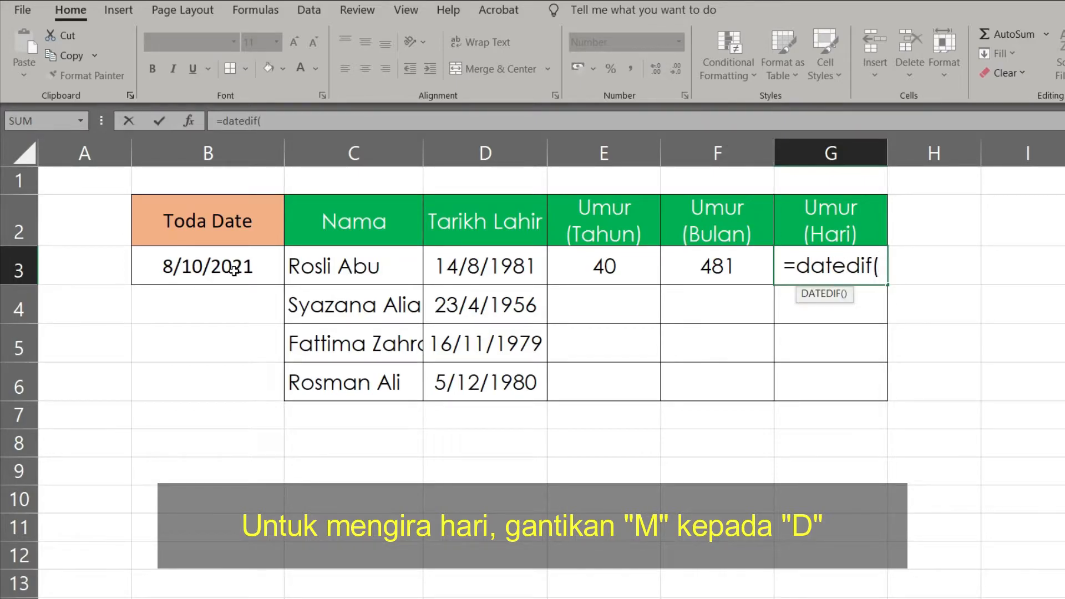
{"action": "left_click", "coordinate": [464, 264]}
{"action": "type", "text": ","}
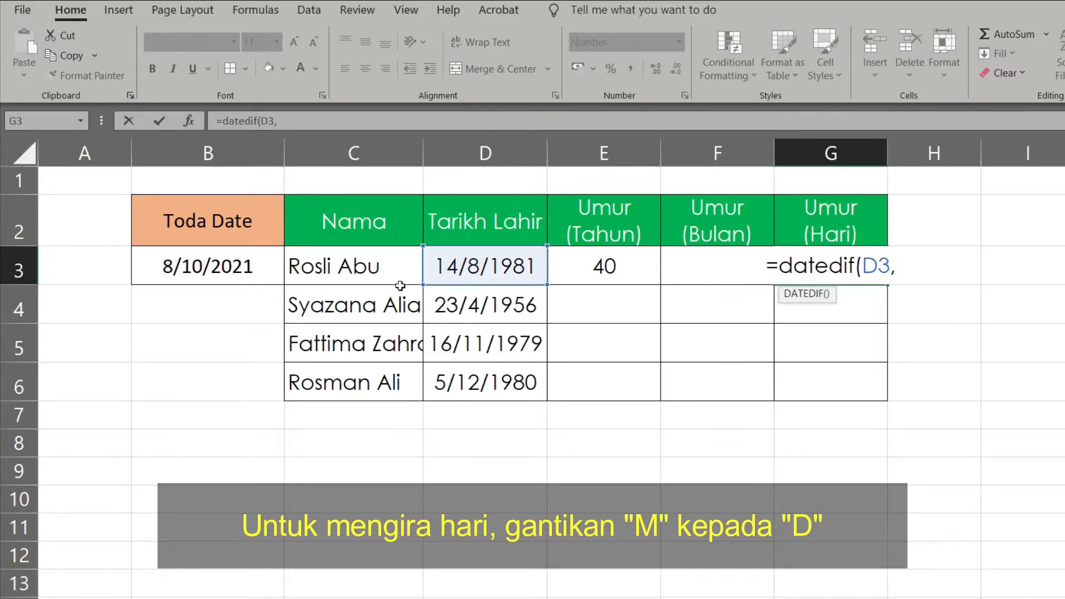
{"action": "left_click", "coordinate": [202, 272]}
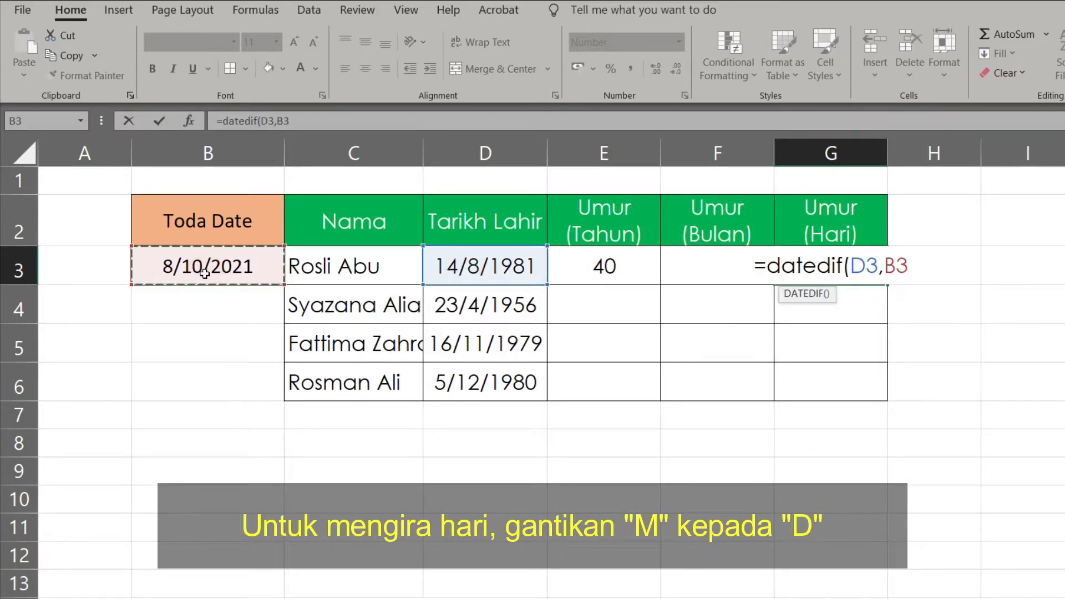
{"action": "key", "text": "F4"}
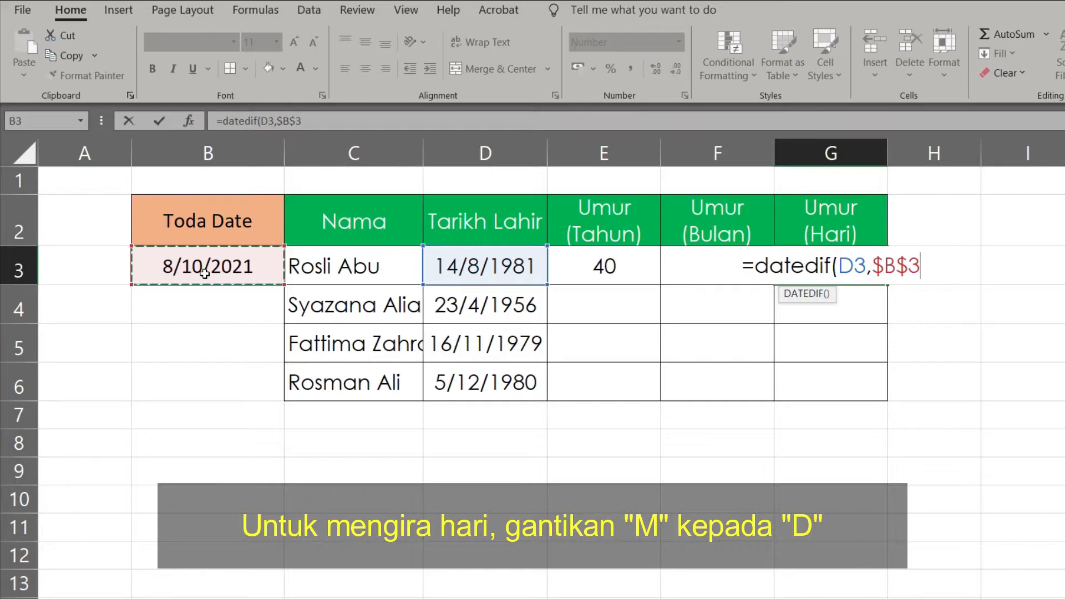
{"action": "type", "text": ",\"D\")"}
{"action": "key", "text": "Return"}
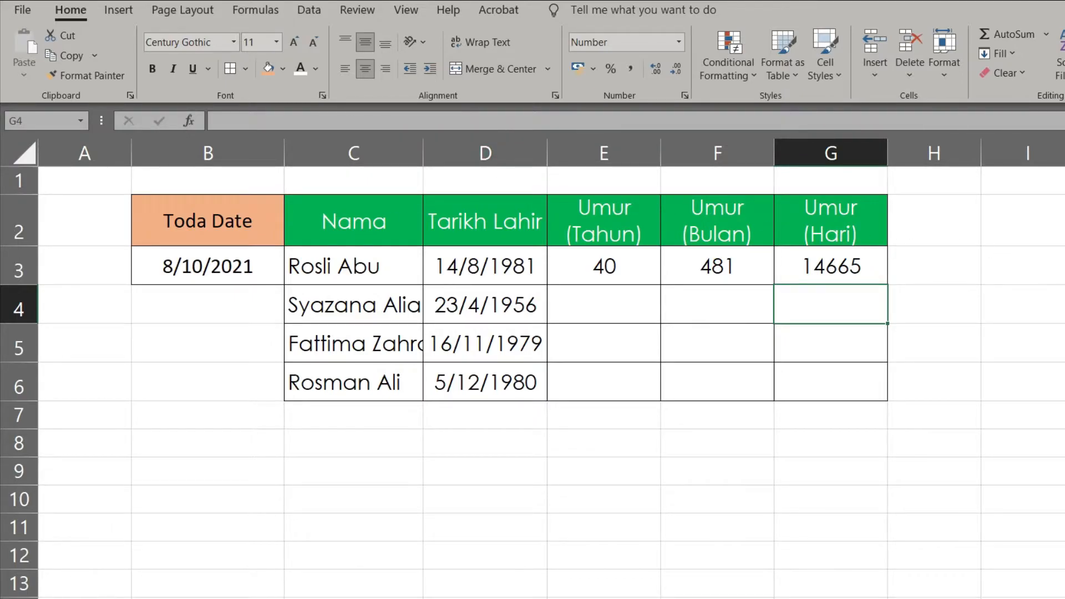
- Fill the three age formulas in E3:G3 down through row 6 for the remaining people
{"action": "left_click_drag", "start_coordinate": [632, 269], "coordinate": [875, 400]}
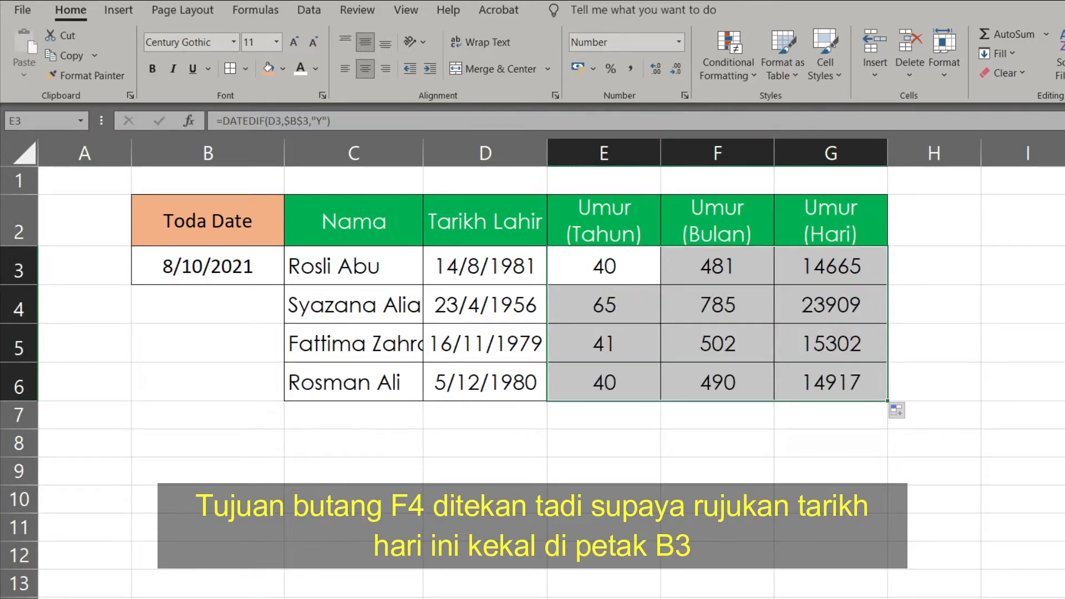
{"action": "left_click", "coordinate": [1064, 342]}
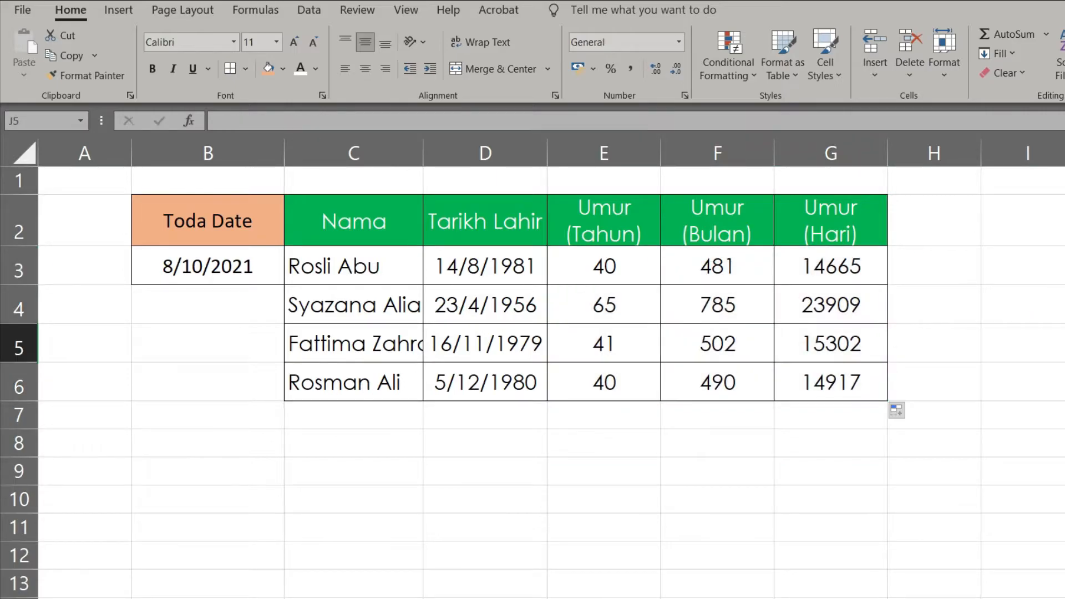
- Replace the last two digits of the birth year in cell D4 to give the second person a different date of birth
{"action": "left_click", "coordinate": [529, 312]}
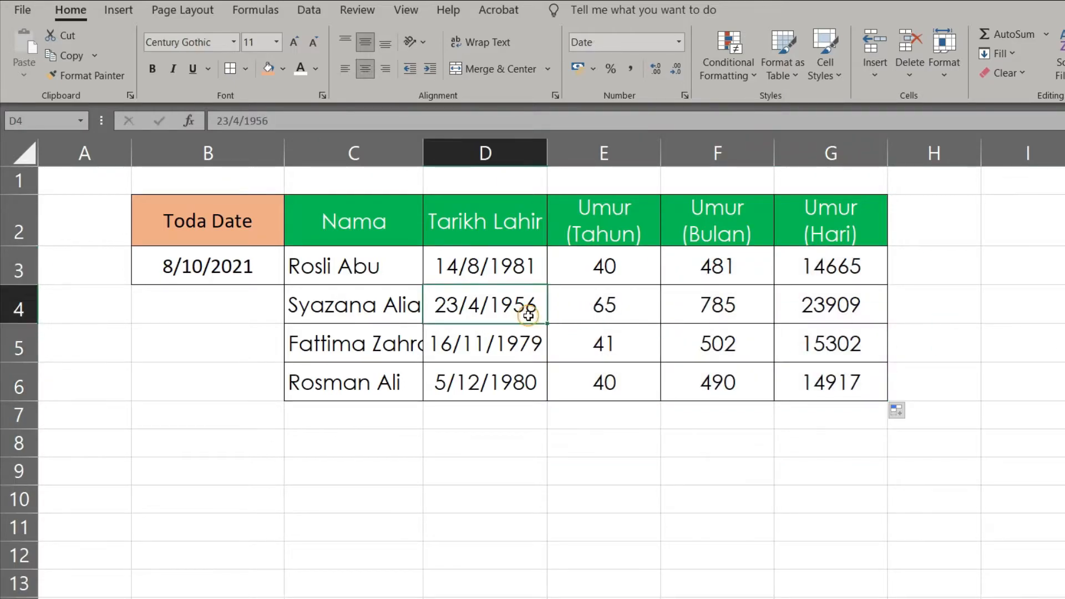
{"action": "double_click", "coordinate": [535, 310]}
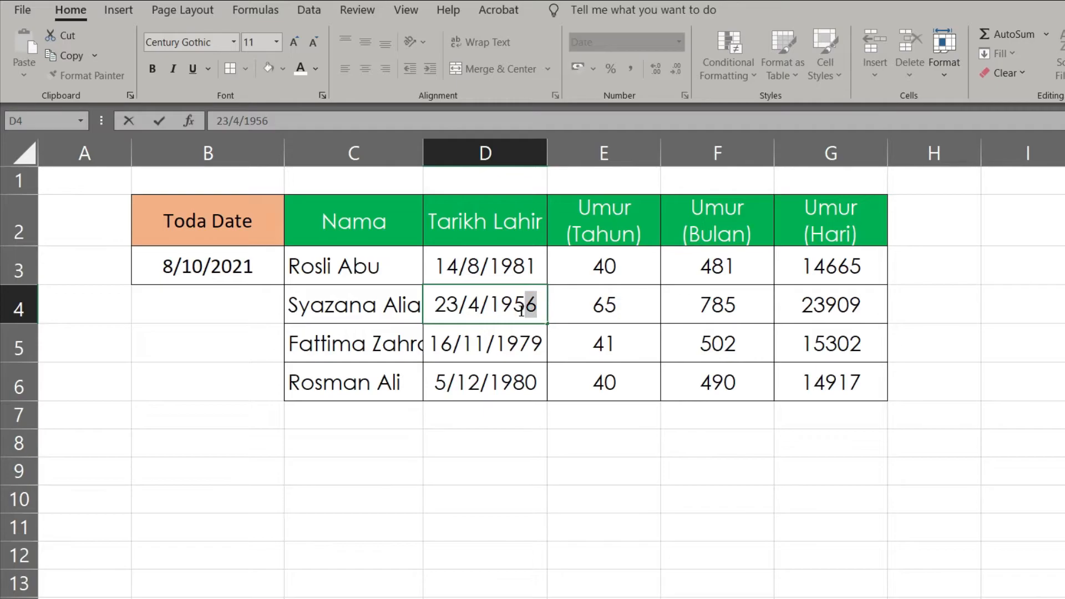
{"action": "left_click_drag", "start_coordinate": [535, 310], "coordinate": [519, 312]}
{"action": "type", "text": "62"}
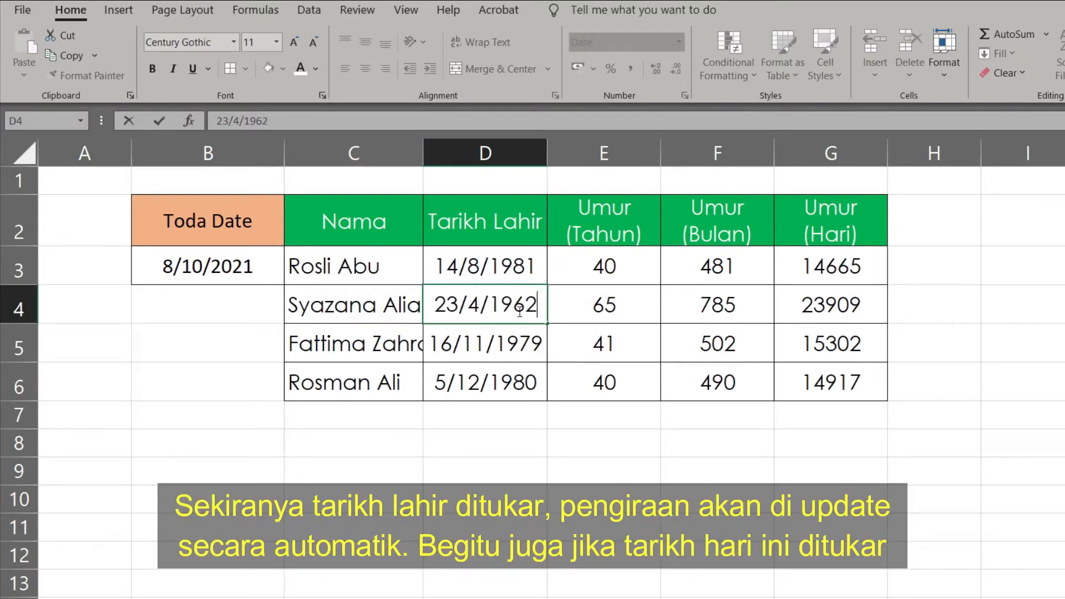
{"action": "key", "text": "Return"}
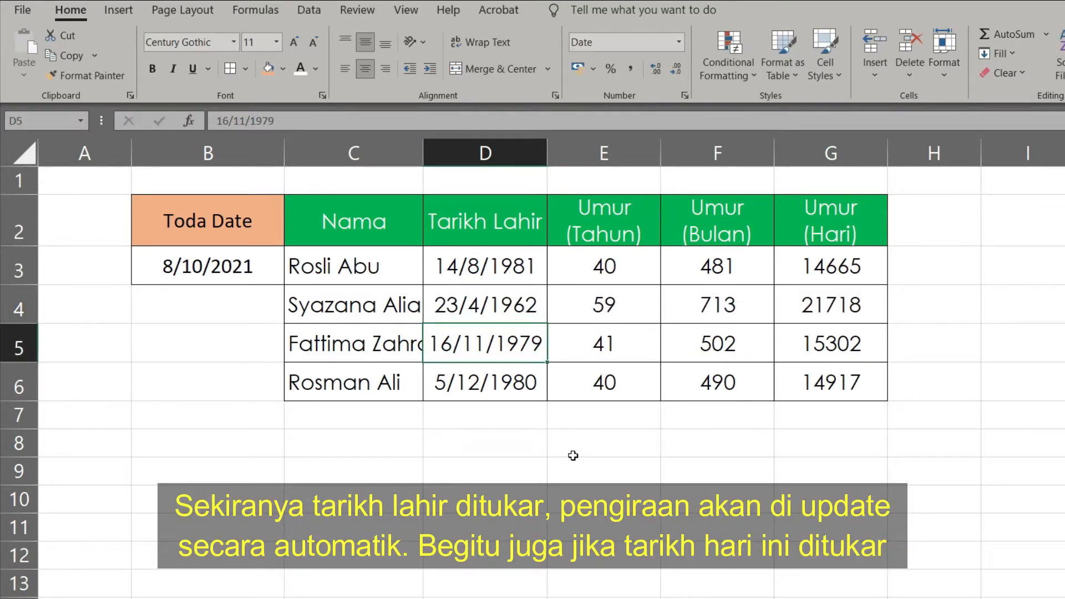
- Replace only the month in the second person's birth date in cell D4
{"action": "left_click", "coordinate": [476, 305]}
{"action": "double_click", "coordinate": [476, 304]}
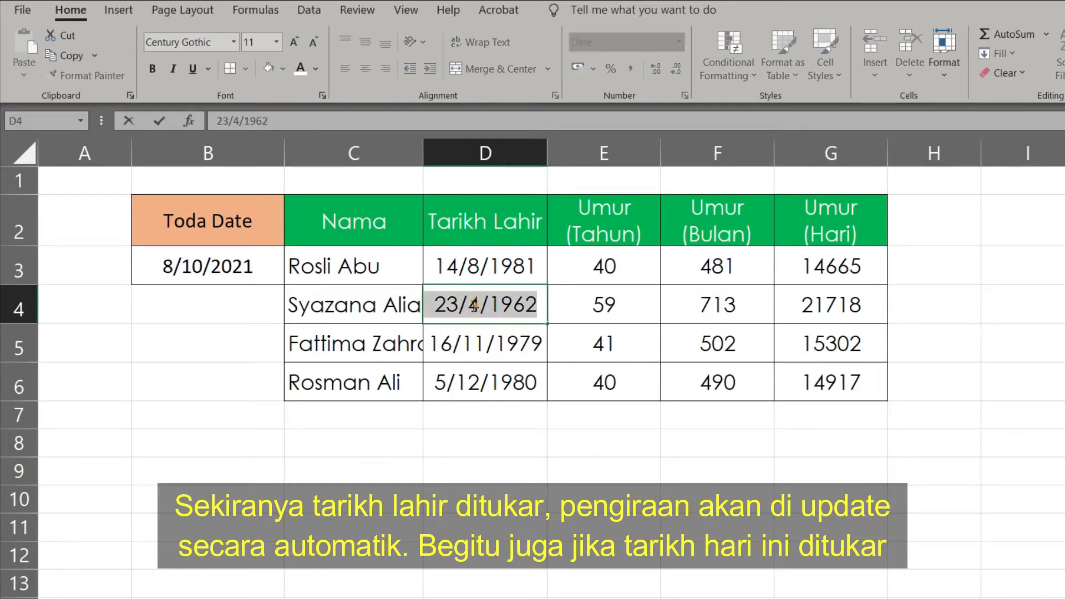
{"action": "left_click", "coordinate": [475, 304]}
{"action": "double_click", "coordinate": [475, 304]}
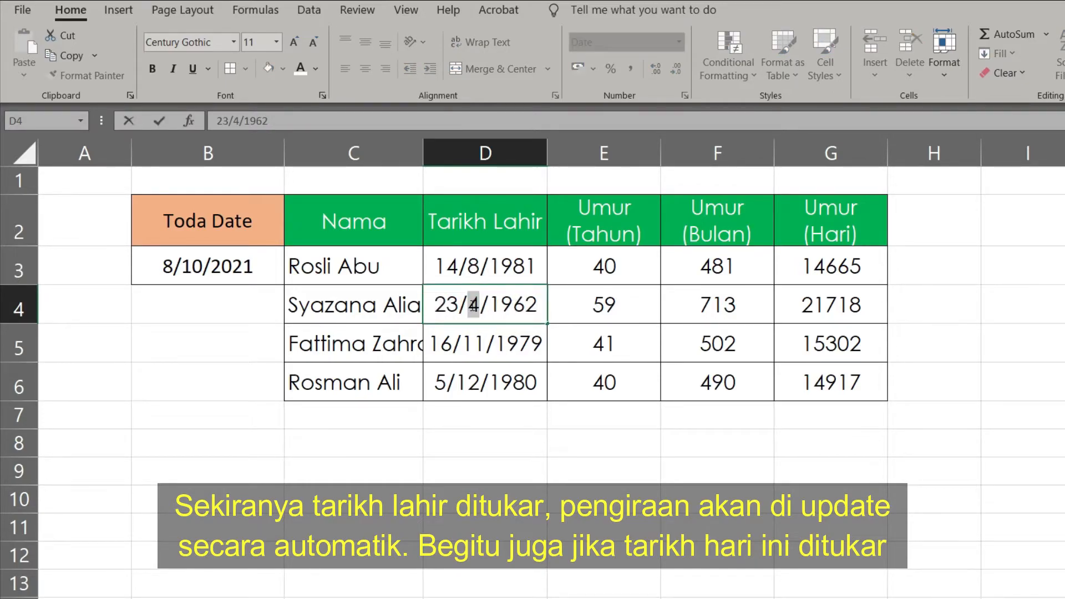
{"action": "type", "text": "9"}
{"action": "left_click", "coordinate": [673, 446]}
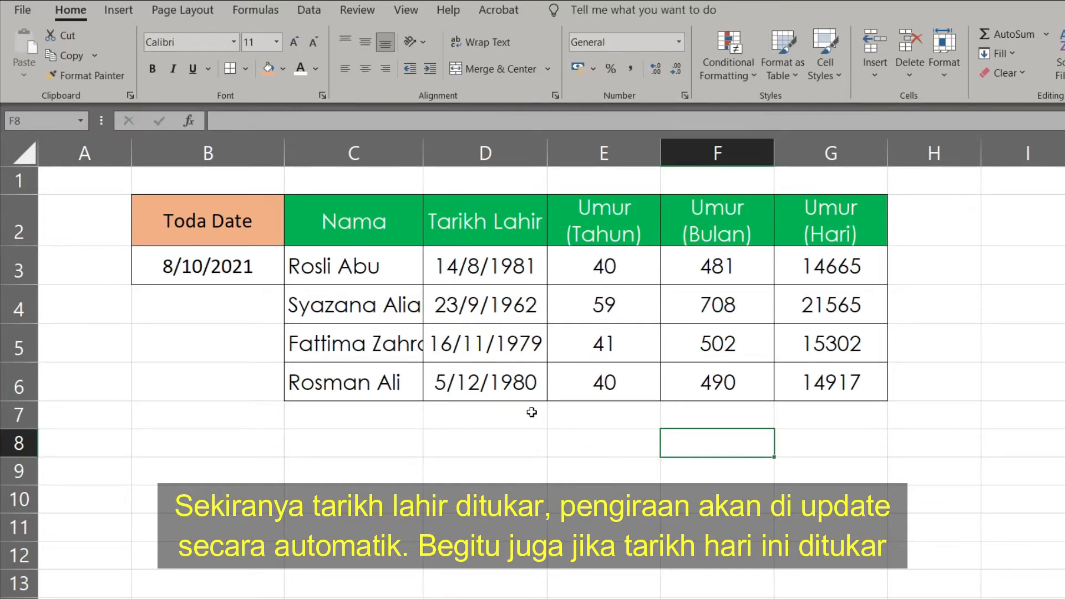
- Replace the last two digits of the birth year in cell D6 to give the fourth person a different date of birth
{"action": "left_click", "coordinate": [532, 391]}
{"action": "double_click", "coordinate": [540, 381]}
{"action": "left_click_drag", "start_coordinate": [538, 382], "coordinate": [517, 382]}
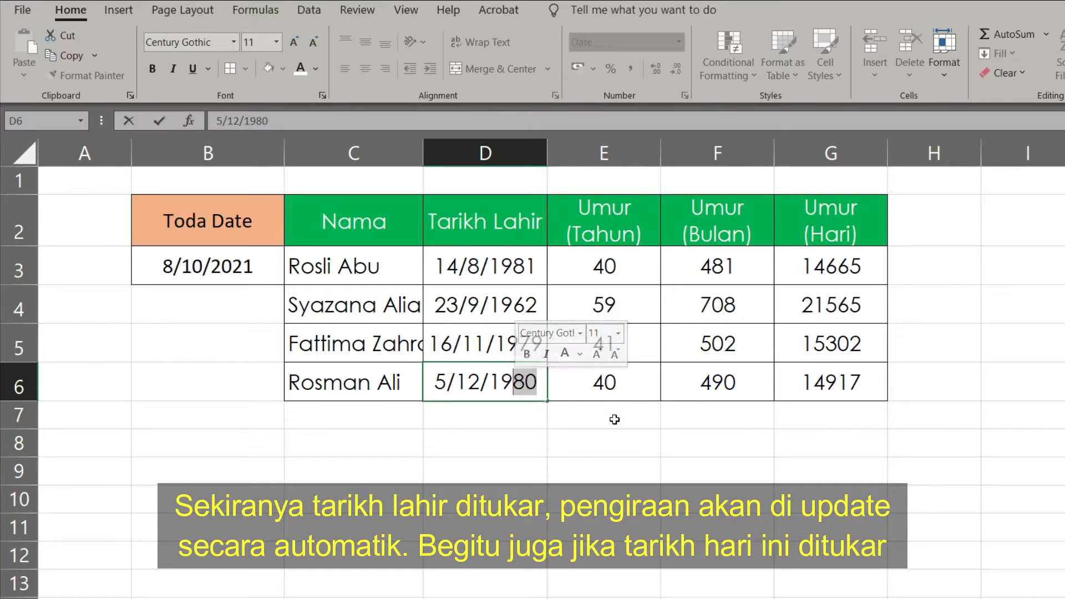
{"action": "type", "text": "3"}
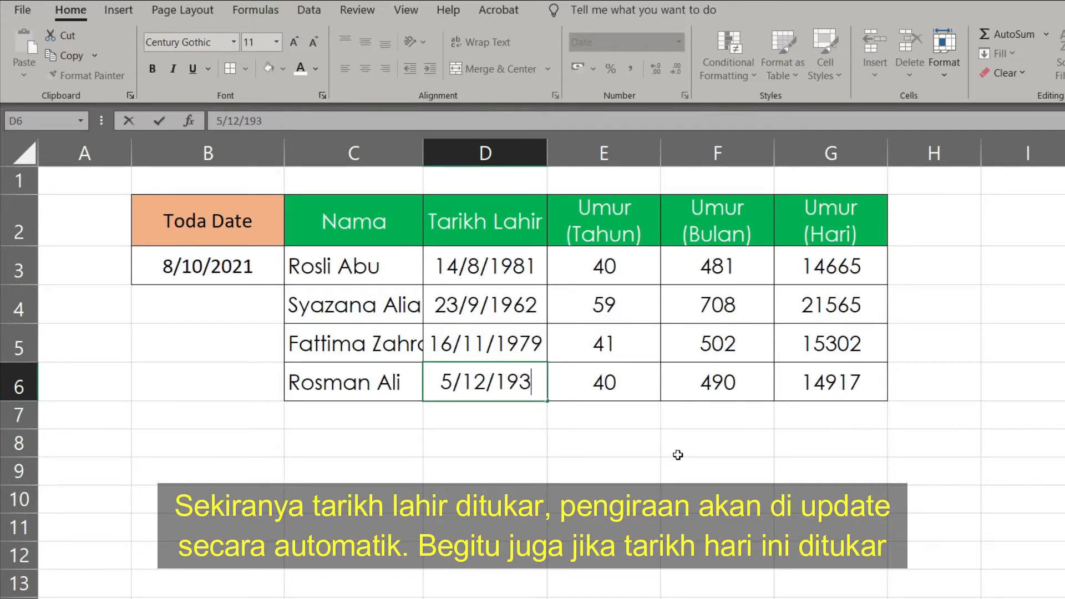
{"action": "key", "text": "BackSpace"}
{"action": "type", "text": "77"}
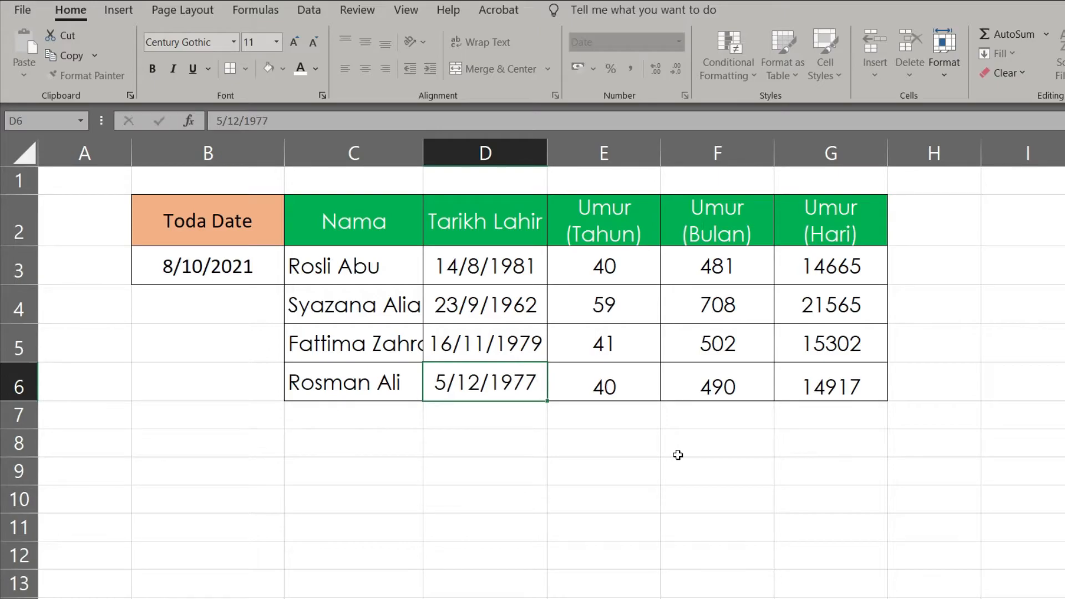
{"action": "key", "text": "Return"}
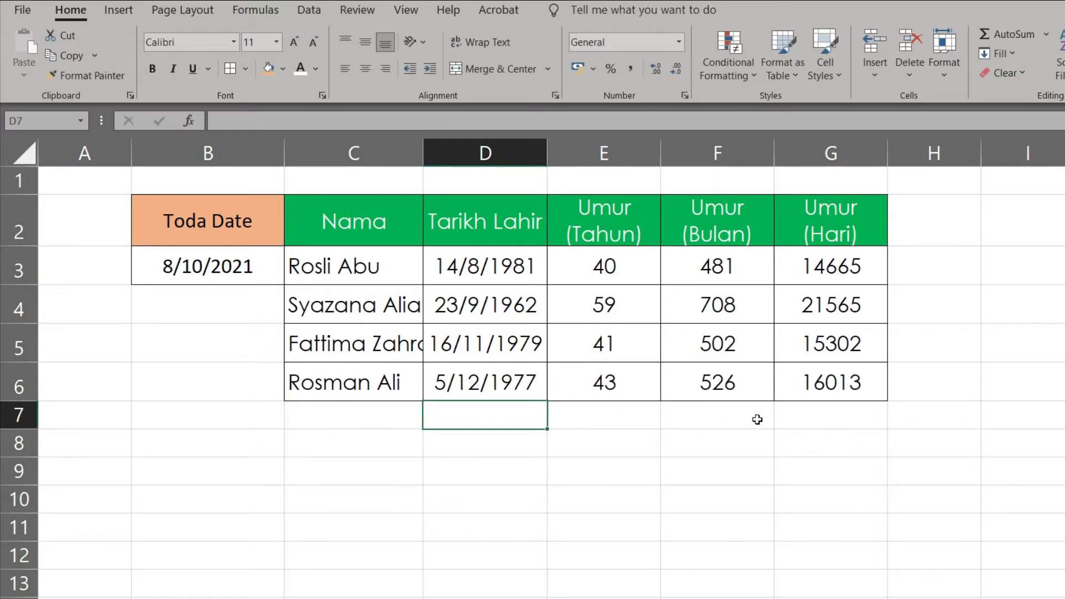
{"action": "left_click", "coordinate": [635, 379]}
{"action": "left_click", "coordinate": [224, 265]}
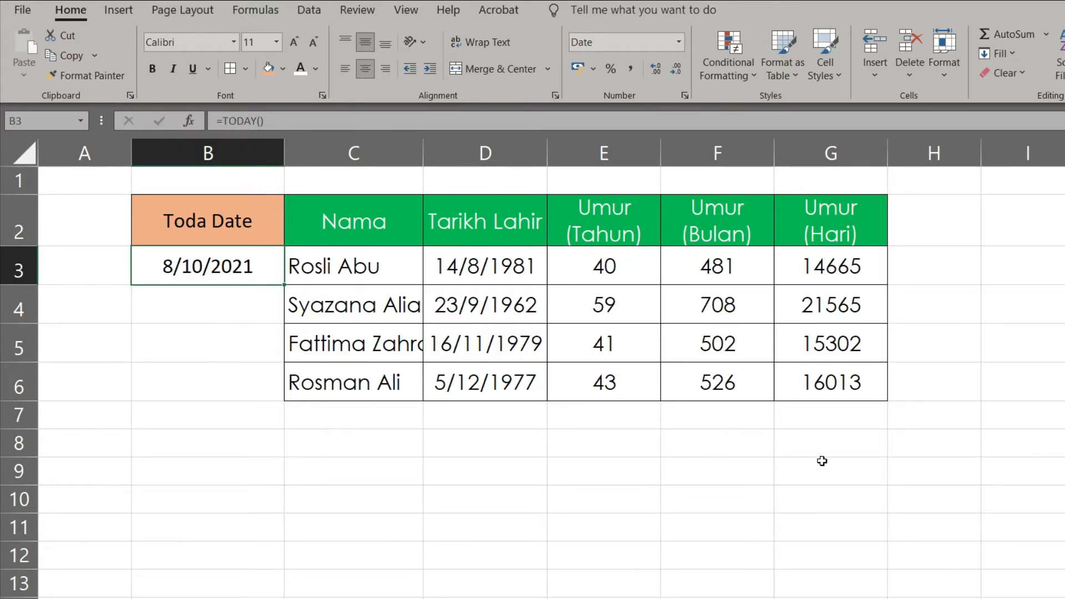
{"action": "left_click", "coordinate": [1064, 343]}
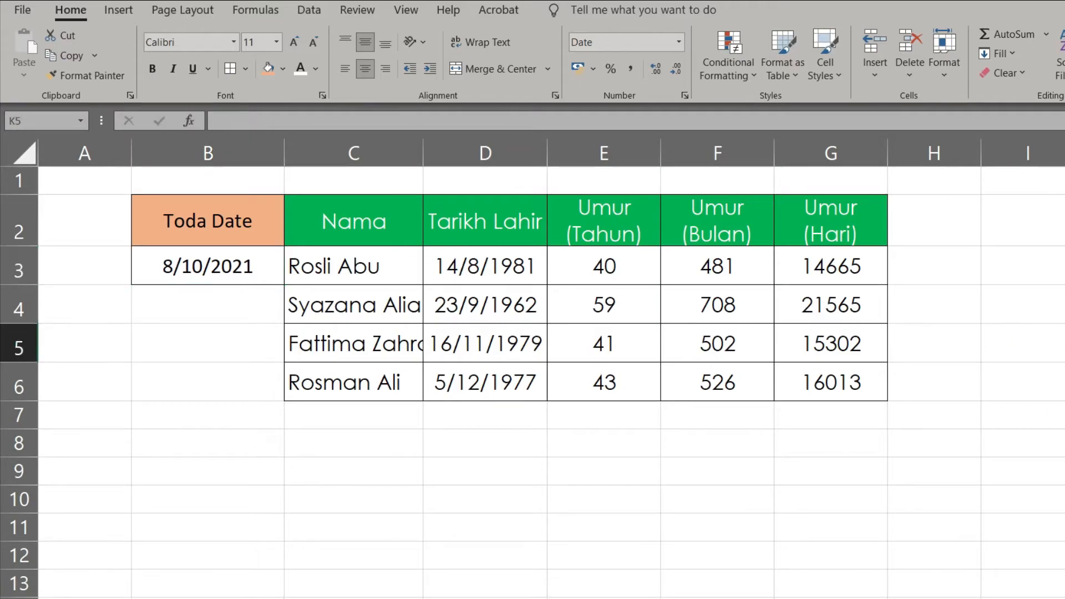
{"action": "left_click", "coordinate": [1064, 381]}
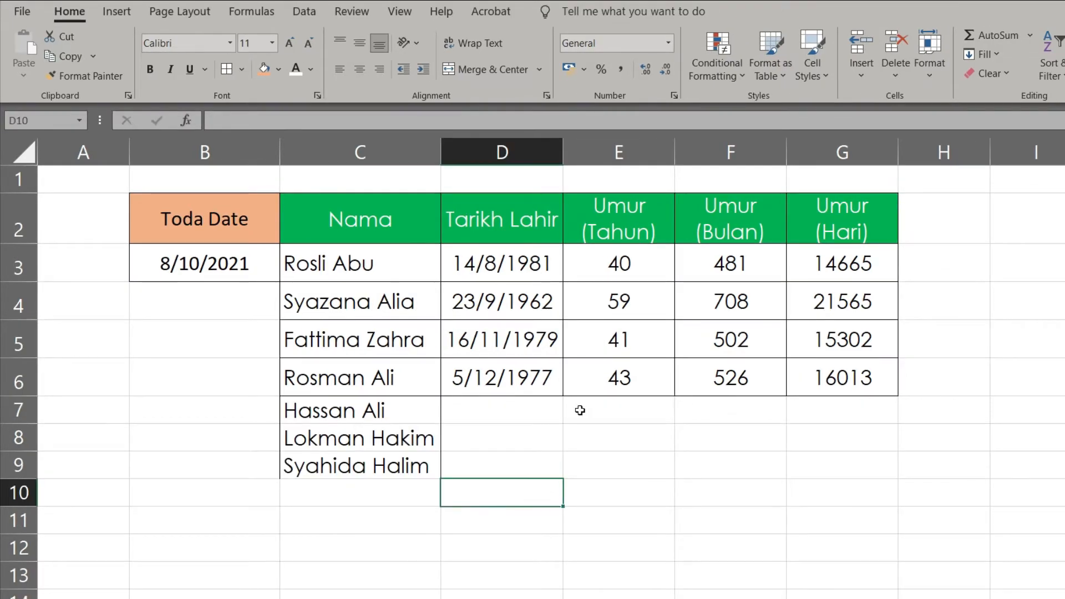
{"action": "left_click", "coordinate": [526, 410]}
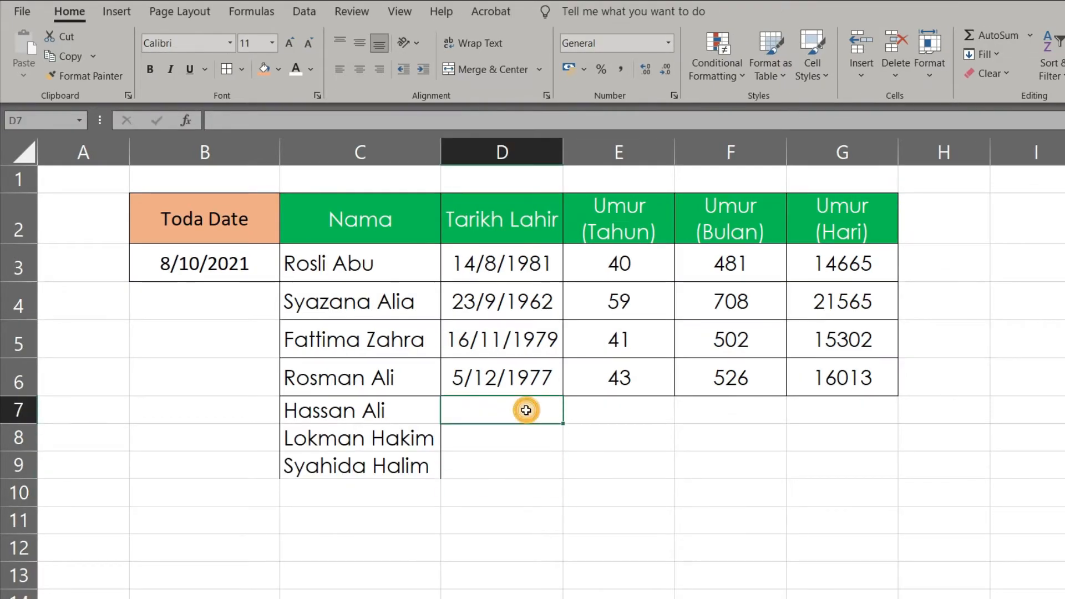
{"action": "type", "text": "6/10"}
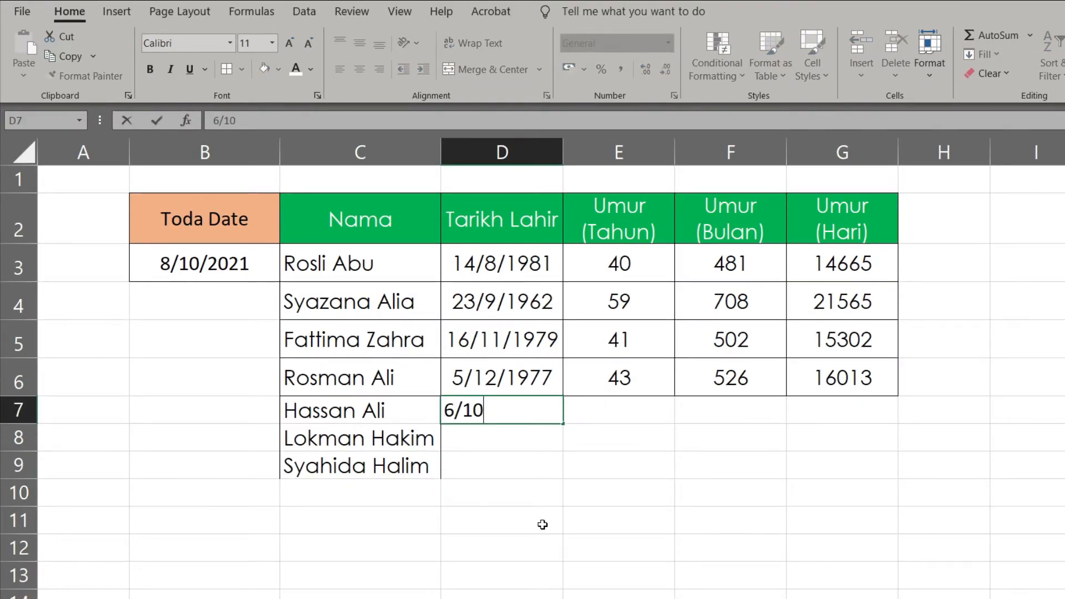
{"action": "key", "text": "Left"}
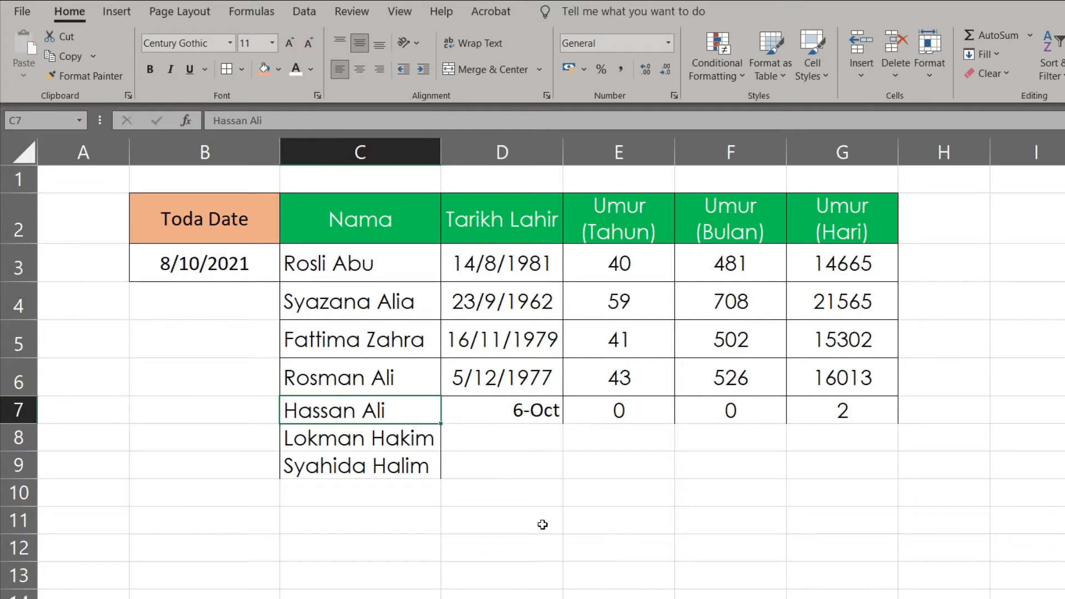
- Enter the full date of birth, including the year, for the first added person in cell D7
{"action": "left_click", "coordinate": [543, 402]}
{"action": "type", "text": "6/10/"}
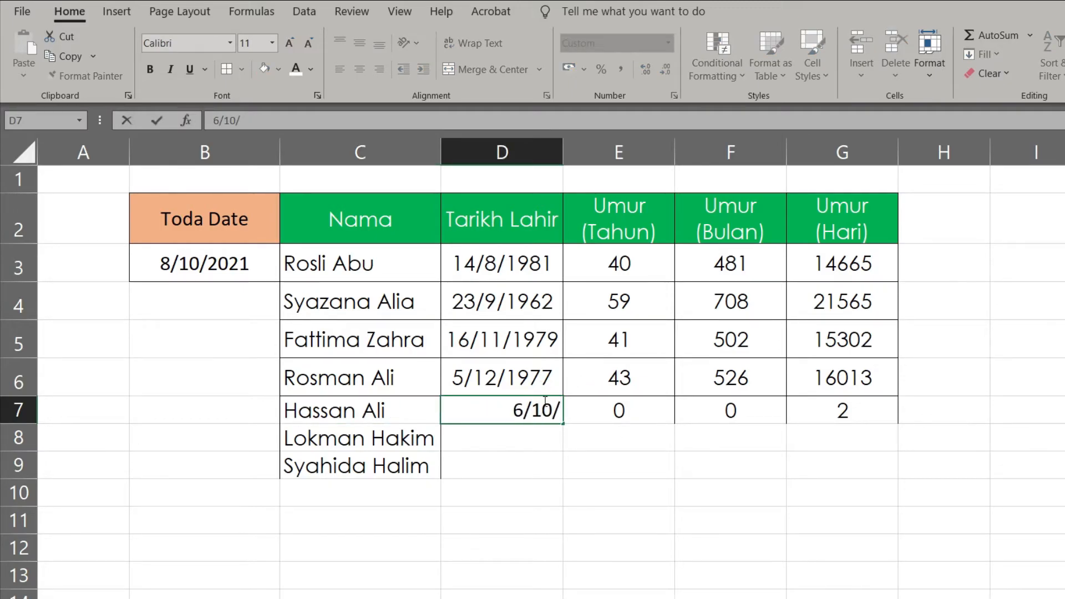
{"action": "type", "text": "1984"}
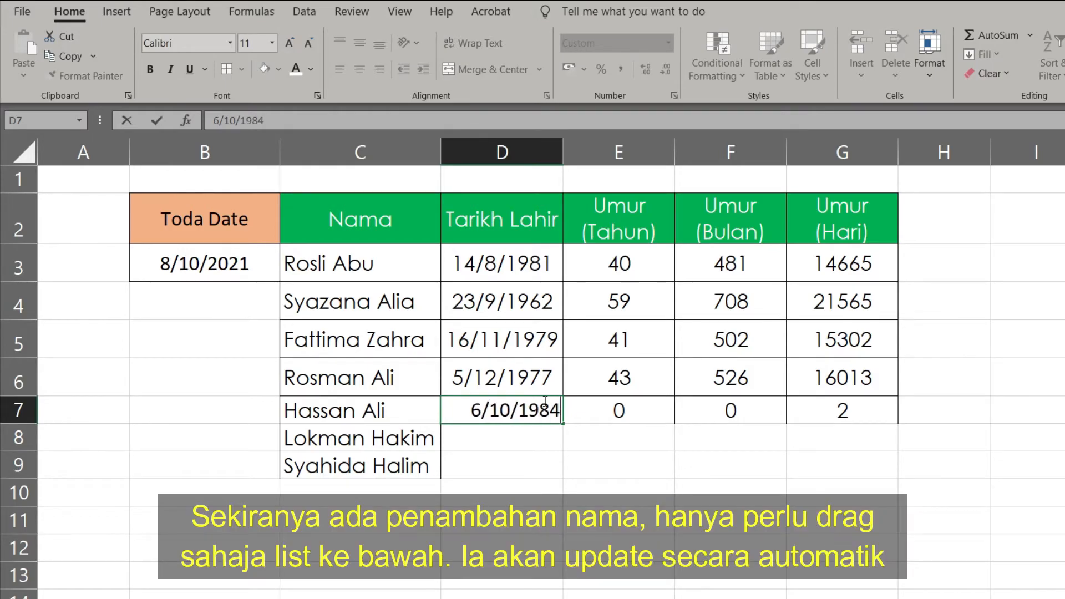
{"action": "key", "text": "Return"}
- Enter the dates of birth of the other two added people in cells D8 and D9
{"action": "left_click", "coordinate": [522, 440]}
{"action": "key", "text": "alt"}
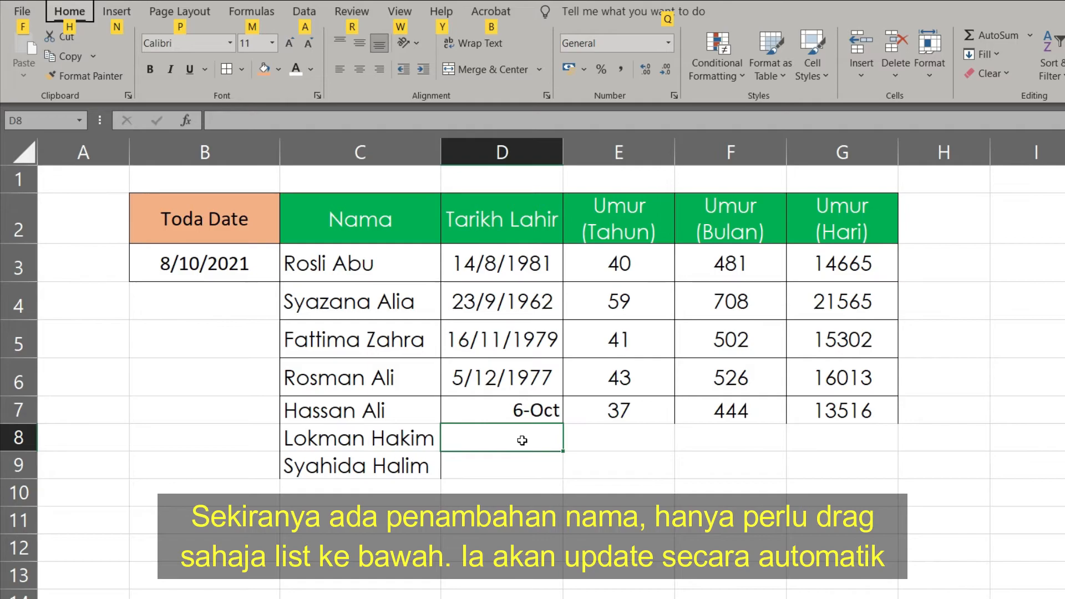
{"action": "left_click", "coordinate": [522, 440]}
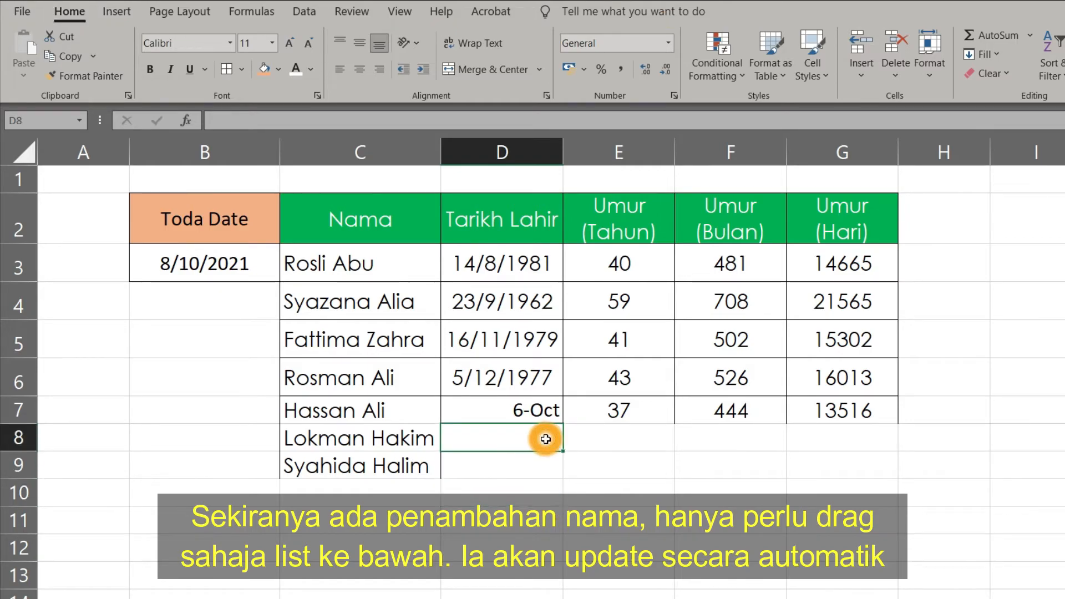
{"action": "type", "text": "15/"}
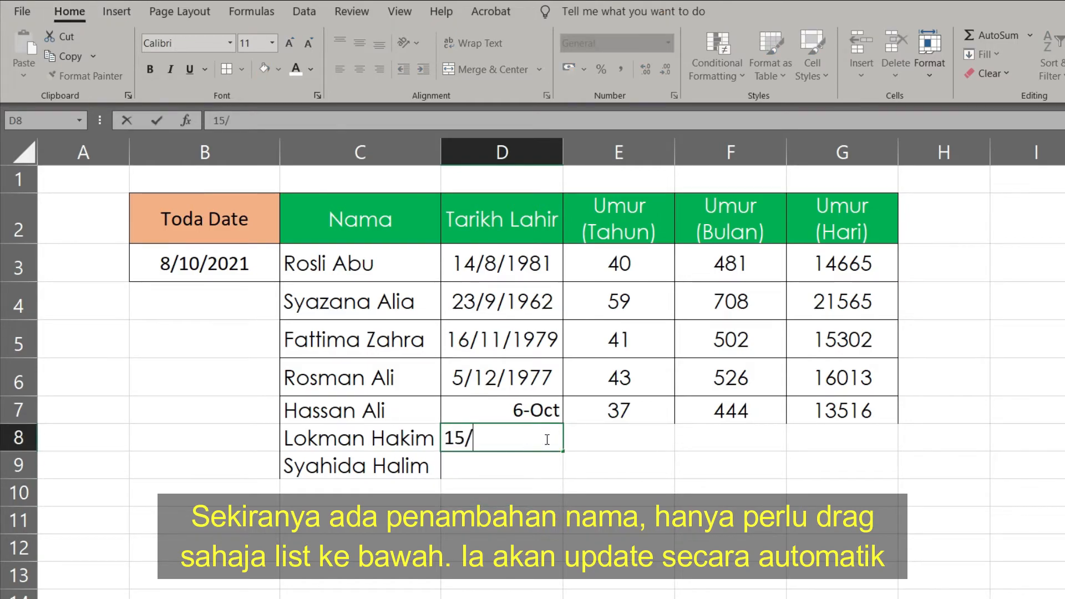
{"action": "type", "text": "7/1966"}
{"action": "key", "text": "Return"}
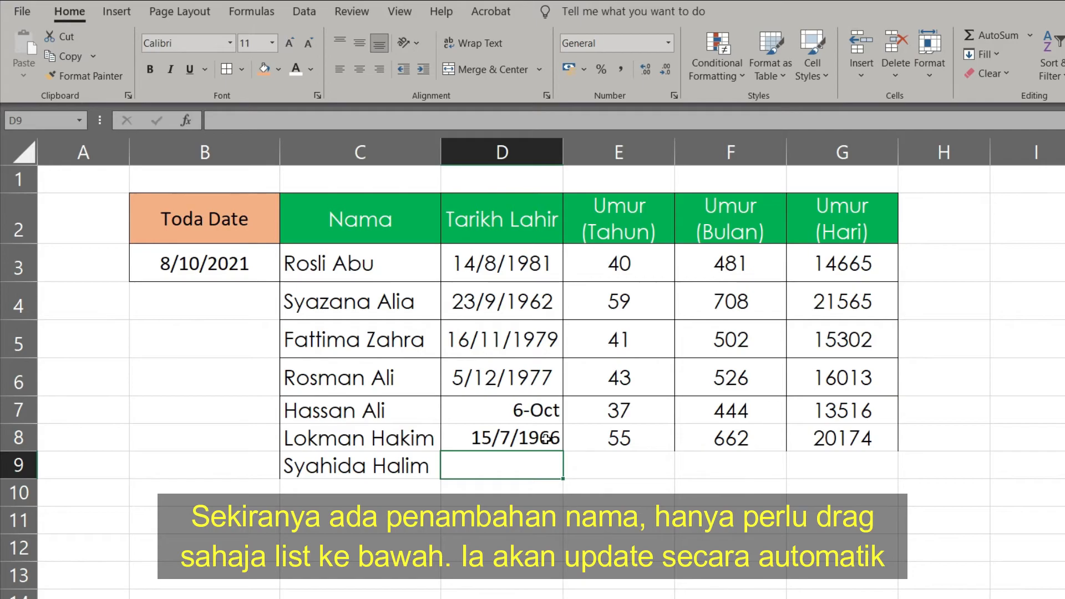
{"action": "type", "text": "24"}
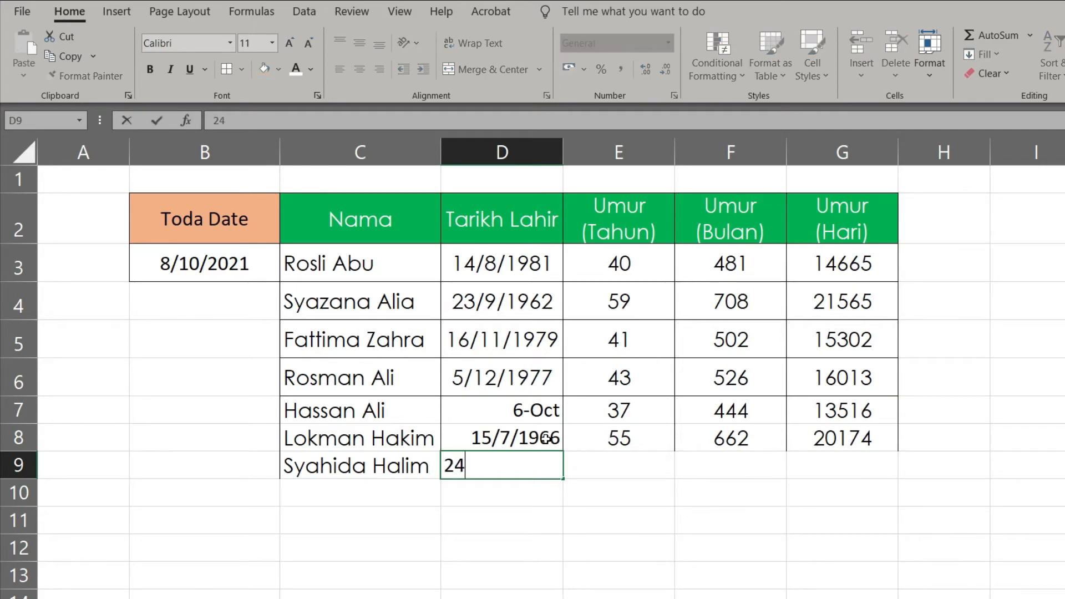
{"action": "type", "text": "/11/1990"}
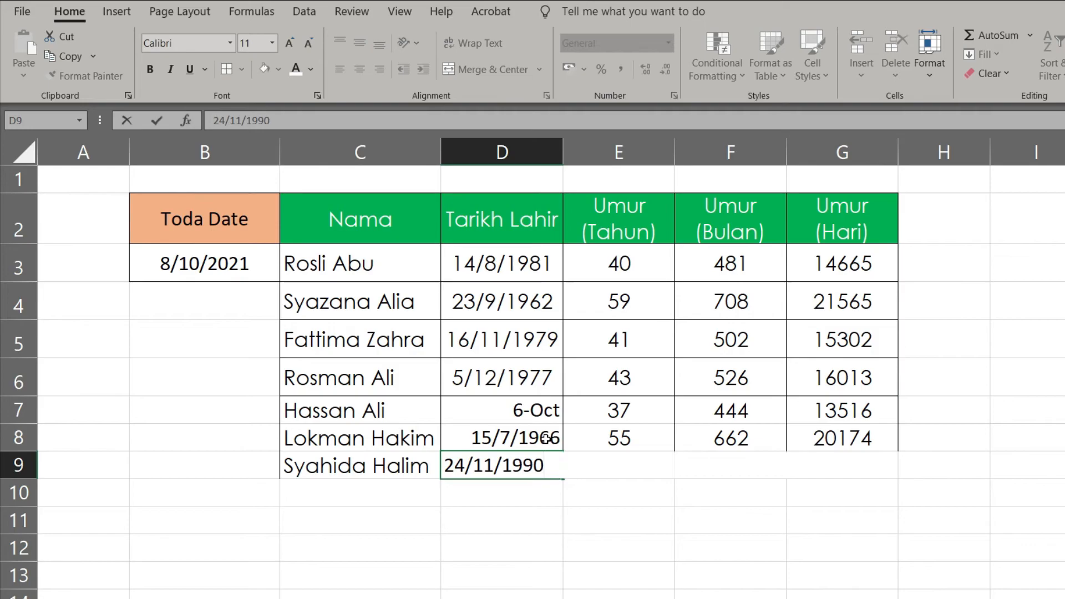
{"action": "key", "text": "Return"}
- Format the birth dates in D7:D9 as Short Date and centre them horizontally in their cells
{"action": "left_click_drag", "start_coordinate": [529, 402], "coordinate": [519, 470]}
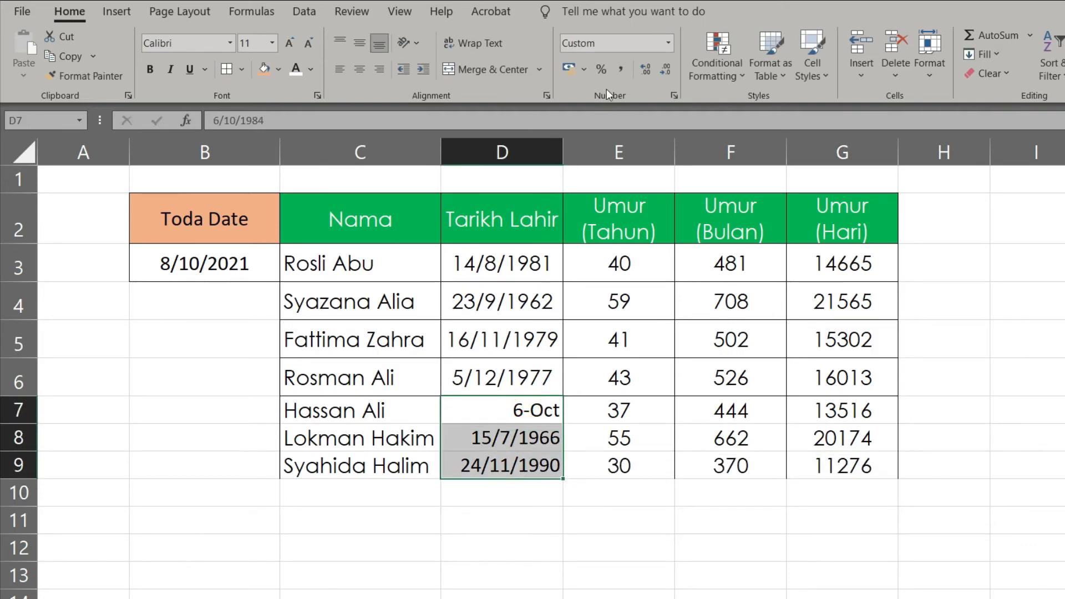
{"action": "left_click", "coordinate": [669, 43]}
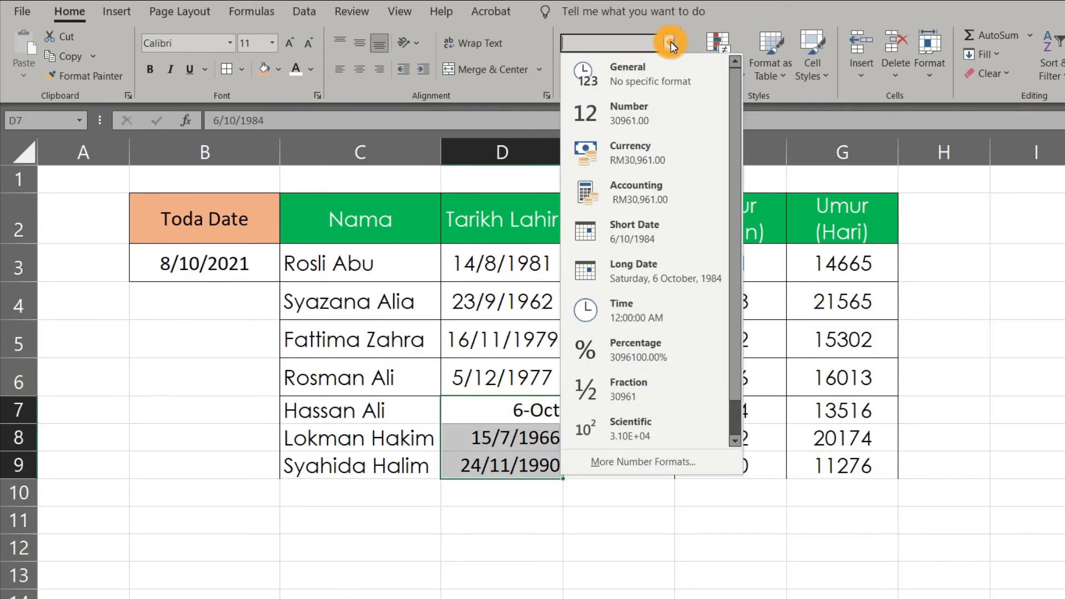
{"action": "left_click", "coordinate": [681, 245]}
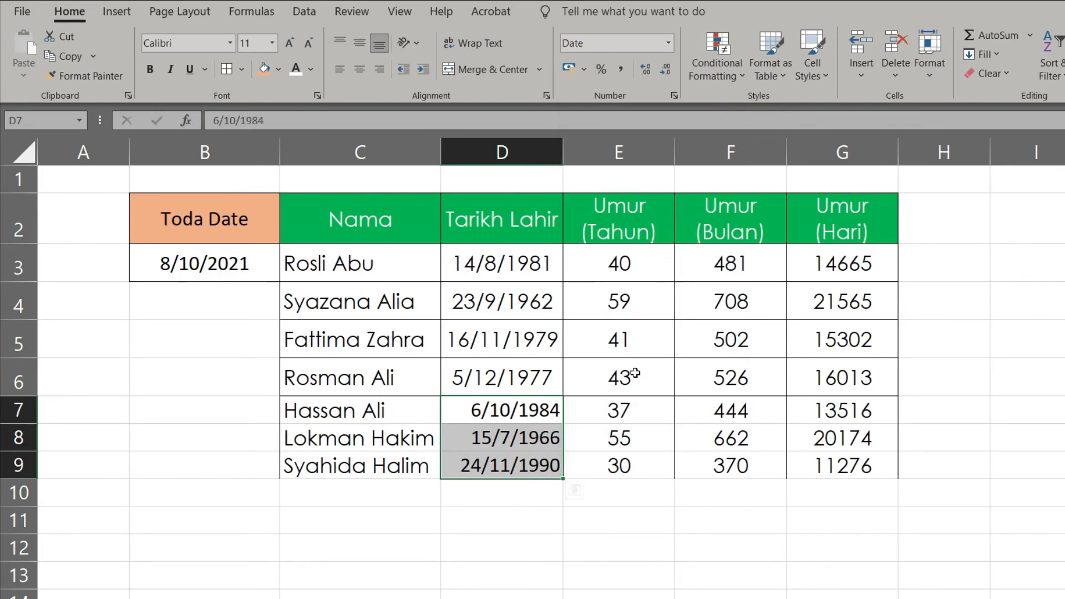
{"action": "left_click", "coordinate": [359, 69]}
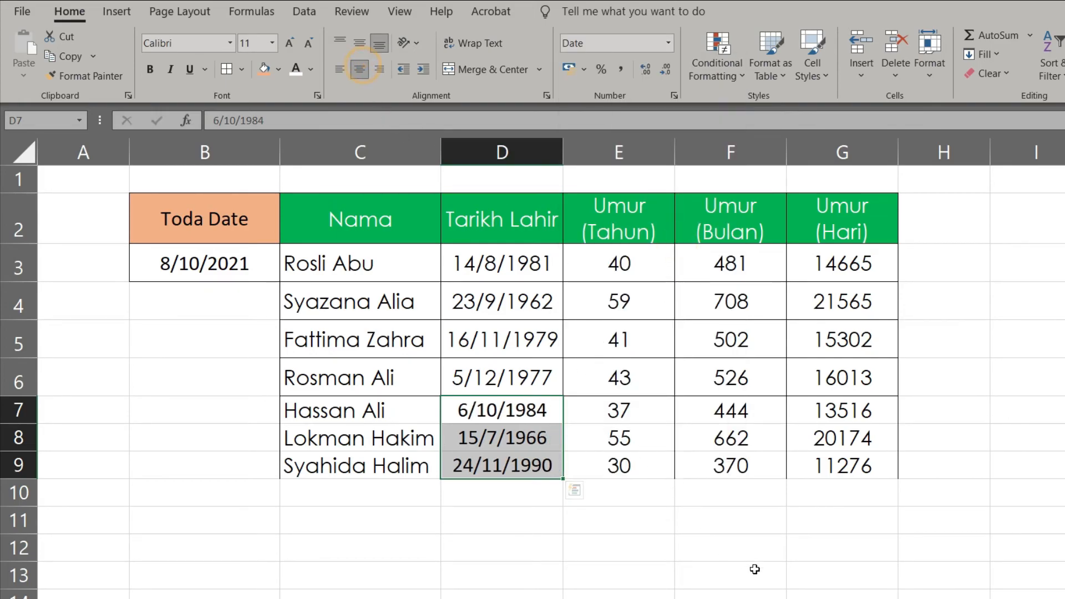
{"action": "left_click", "coordinate": [751, 570]}
- Fill the age formulas in E6:G6 down through row 9 for the added people
{"action": "left_click_drag", "start_coordinate": [606, 383], "coordinate": [851, 381]}
{"action": "double_click", "coordinate": [898, 395]}
{"action": "left_click", "coordinate": [752, 493]}
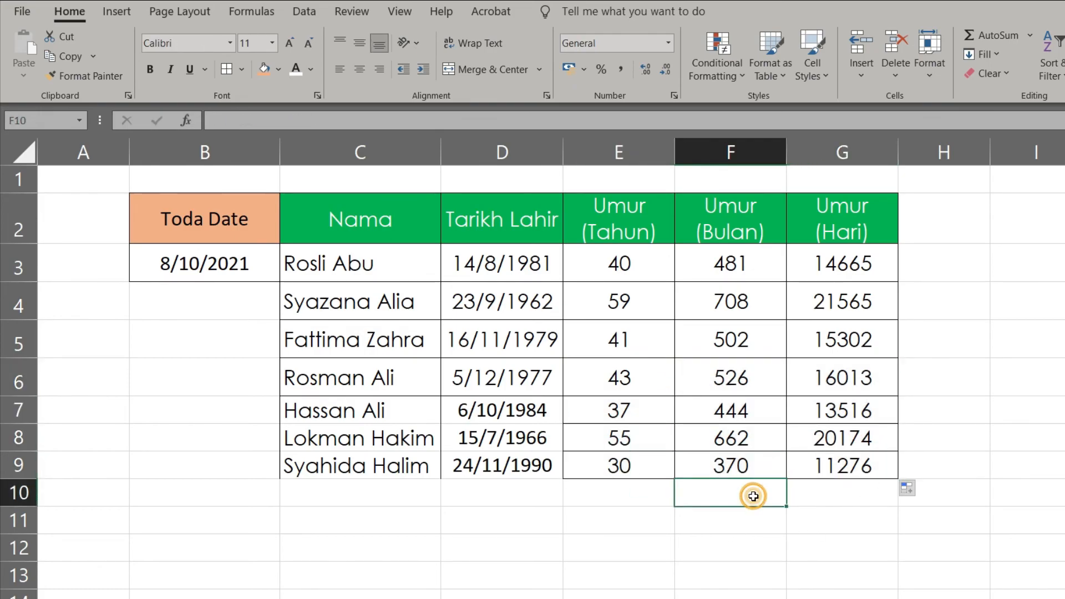
- Apply all borders to the added rows in C7:G9
{"action": "left_click_drag", "start_coordinate": [333, 410], "coordinate": [843, 466]}
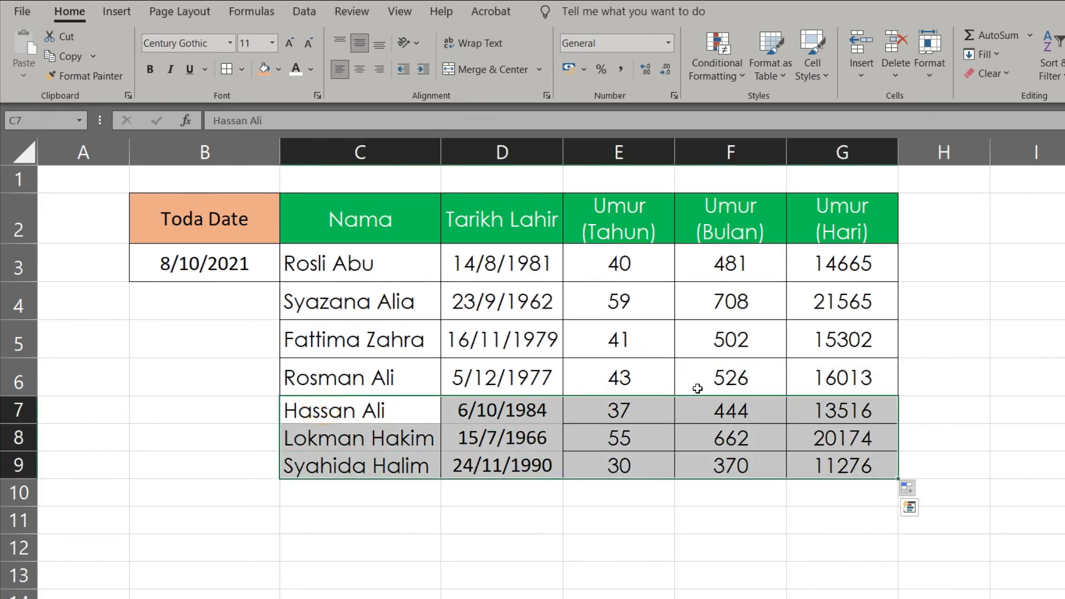
{"action": "left_click", "coordinate": [226, 69]}
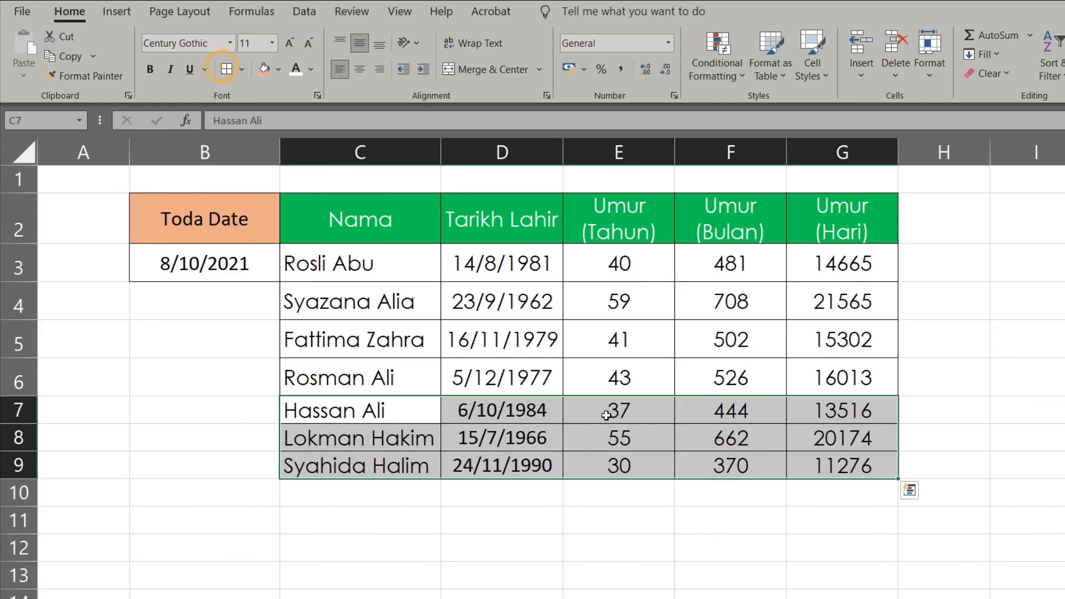
{"action": "left_click", "coordinate": [764, 537]}
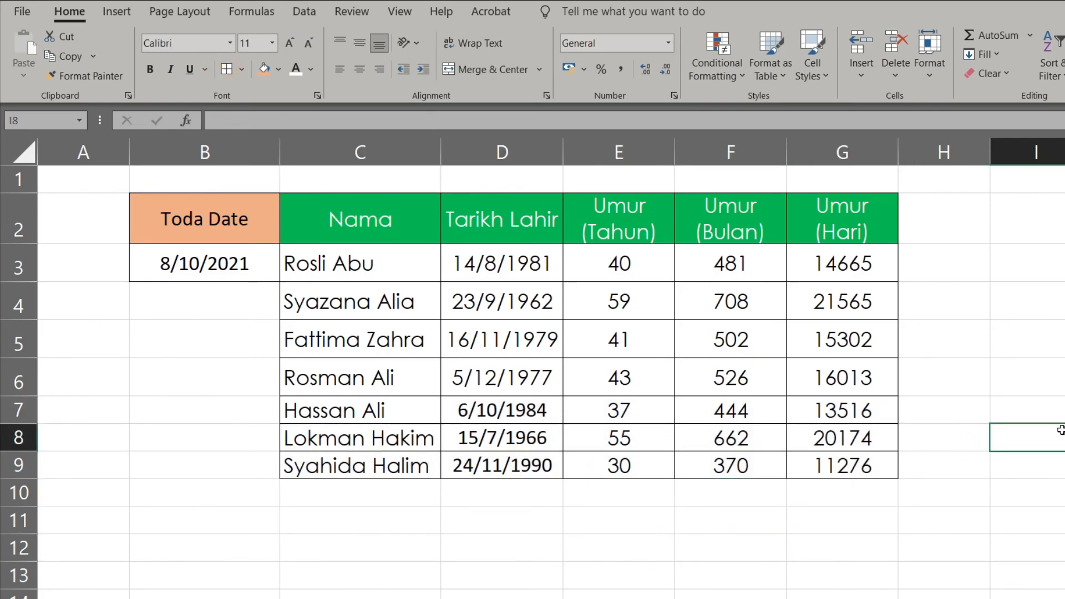